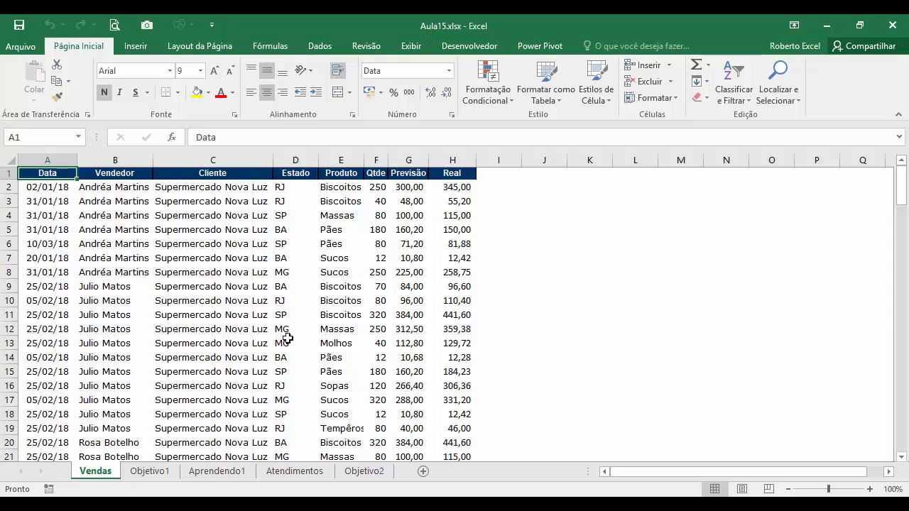
- Review the sample reports on the Objetivo1 sheet and create a pivot table from Vendas range A1:H143 on a new worksheet
click(150, 472)
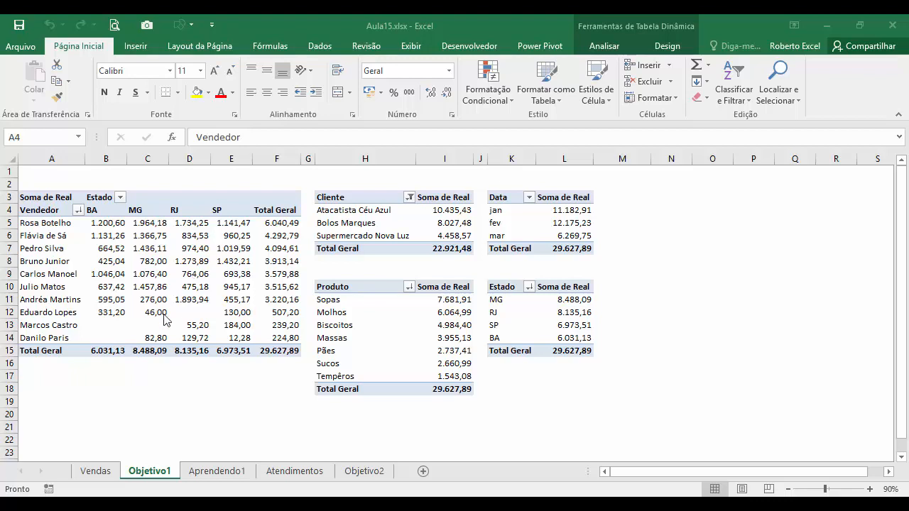
click(86, 474)
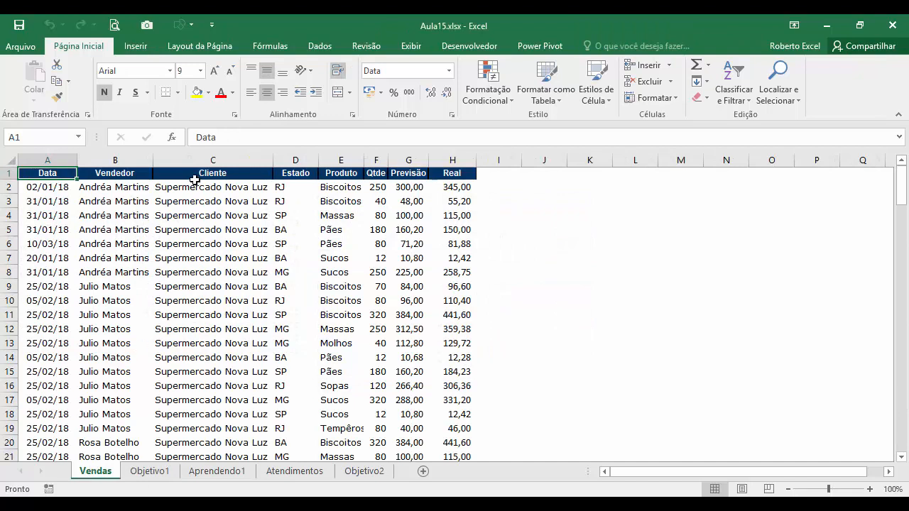
click(195, 174)
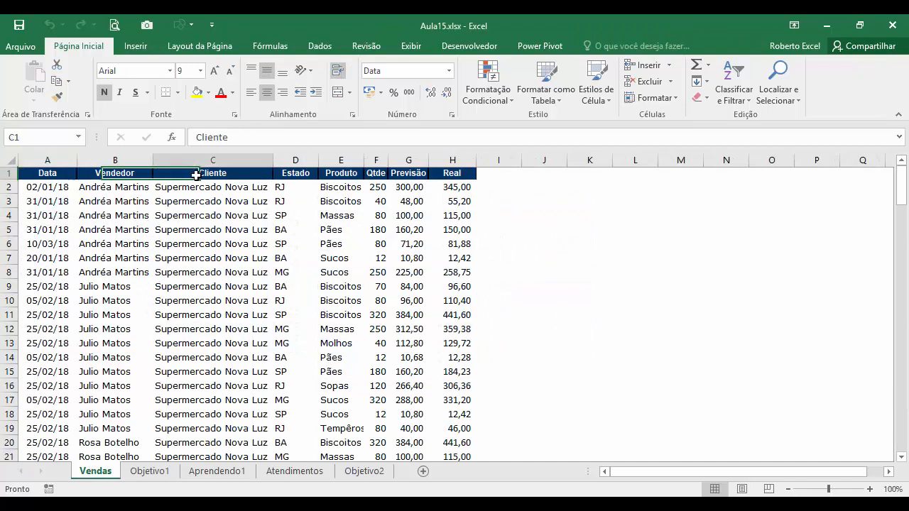
click(142, 50)
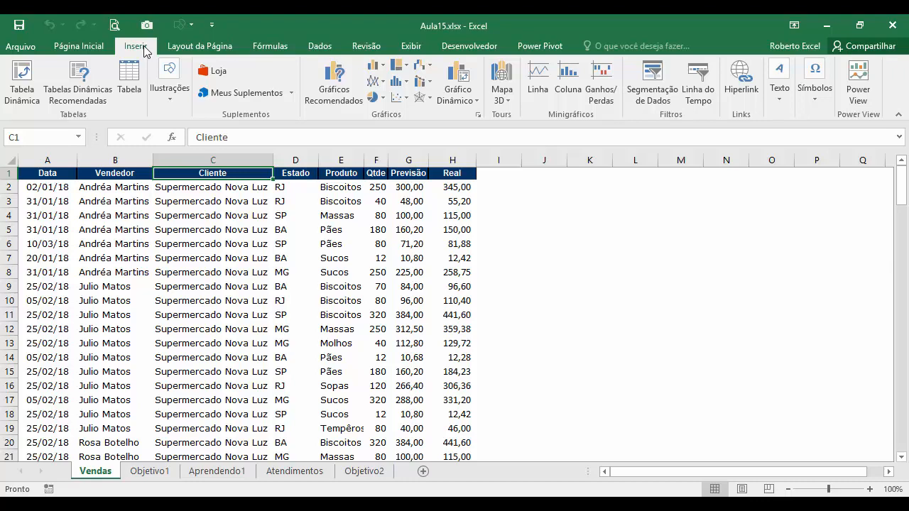
click(25, 79)
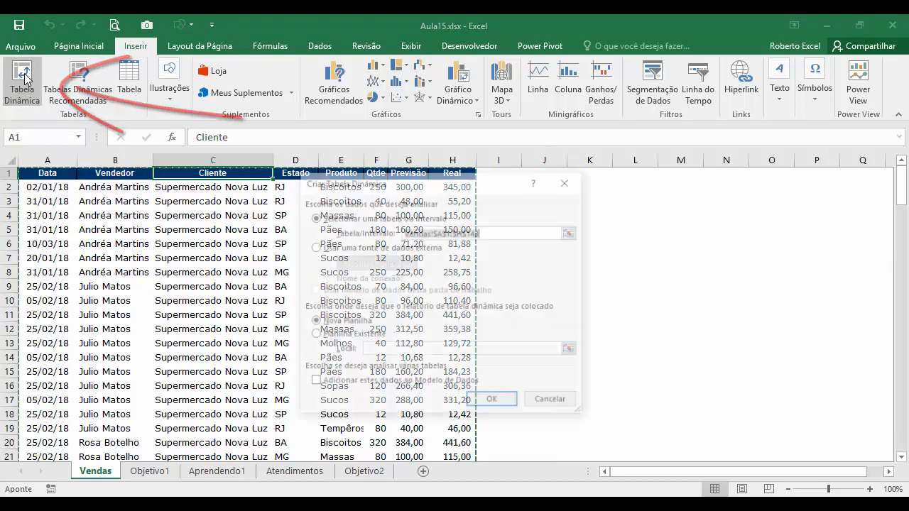
drag(443, 190, 438, 151)
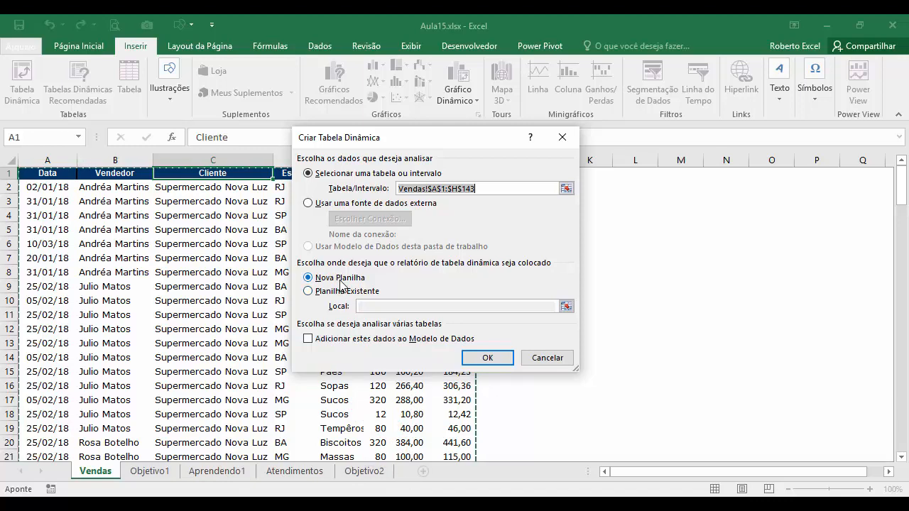
click(494, 360)
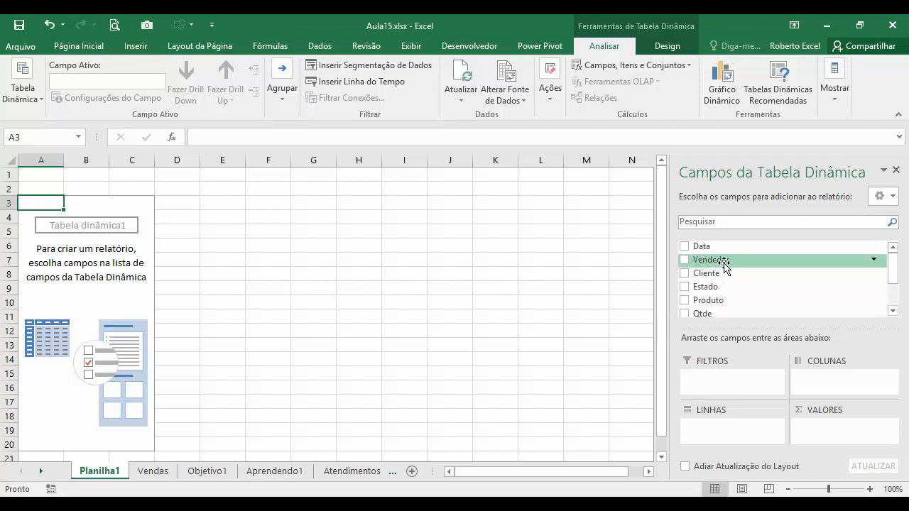
- Lay out the pivot table with Vendedor as rows, Estado as columns and the sum of Real as values
mouse_move(724, 264)
mouse_down()
mouse_move(750, 369)
mouse_move(740, 428)
mouse_move(729, 421)
mouse_up()
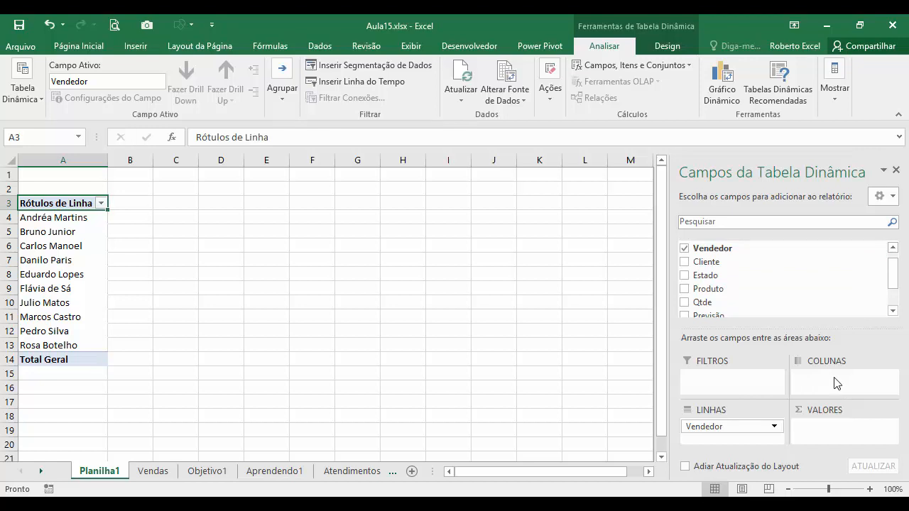
drag(708, 275, 825, 376)
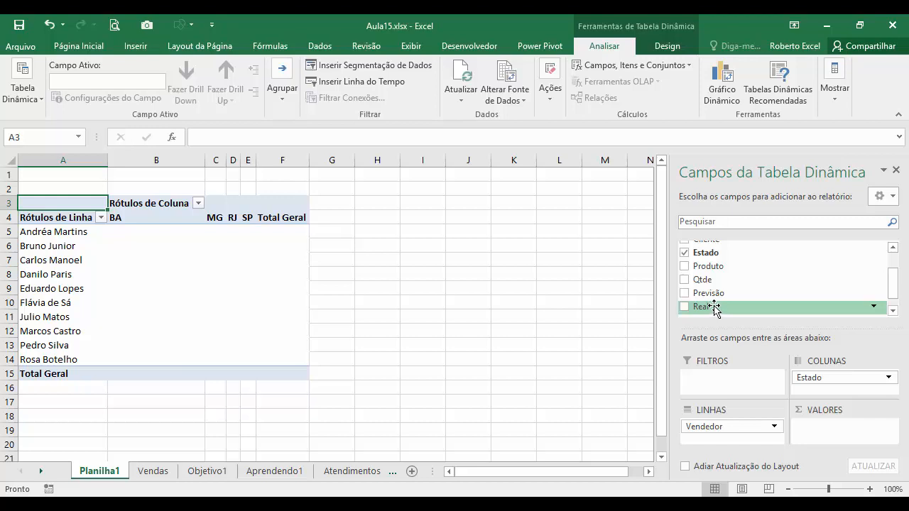
drag(713, 307, 843, 432)
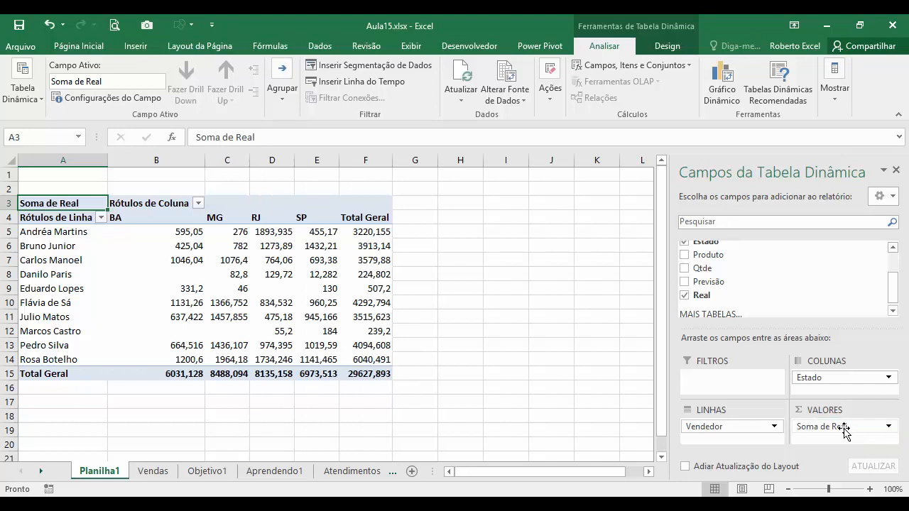
mouse_move(225, 276)
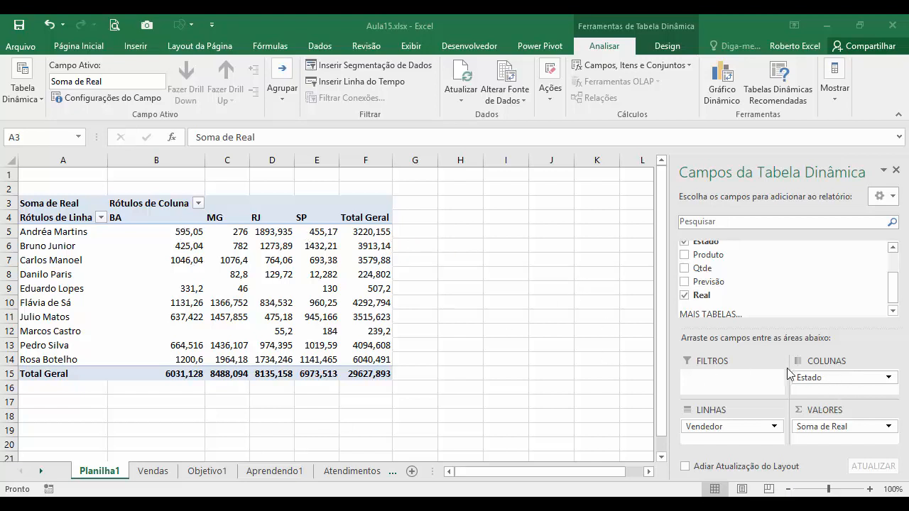
- Move the Estado field into the rows below Vendedor and show the pivot report in outline form
drag(831, 377, 723, 440)
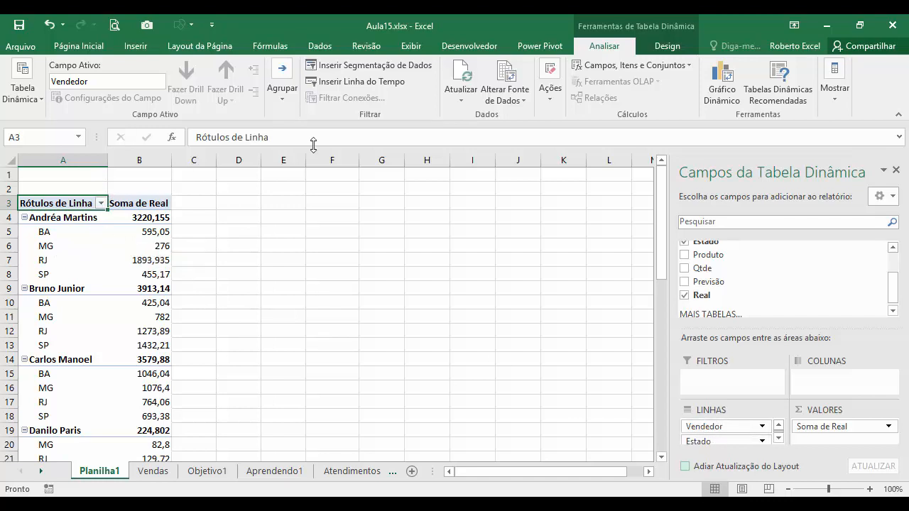
click(667, 45)
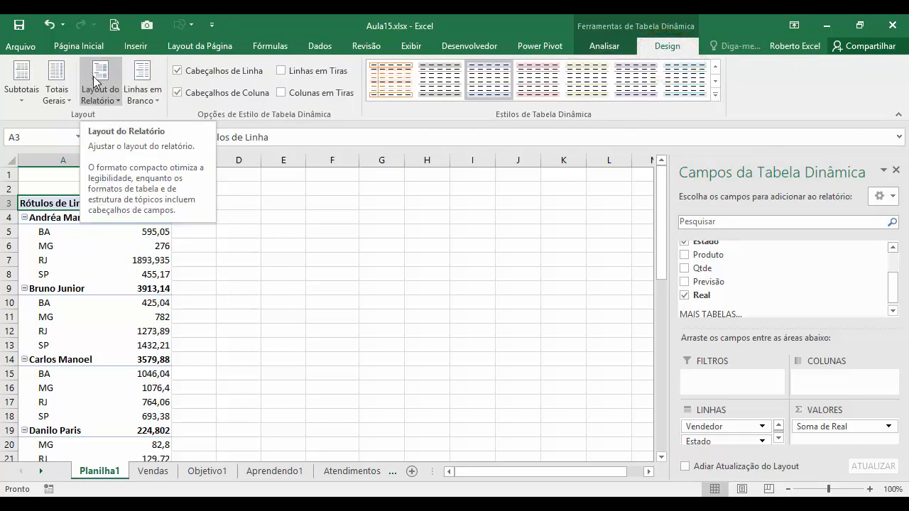
click(119, 103)
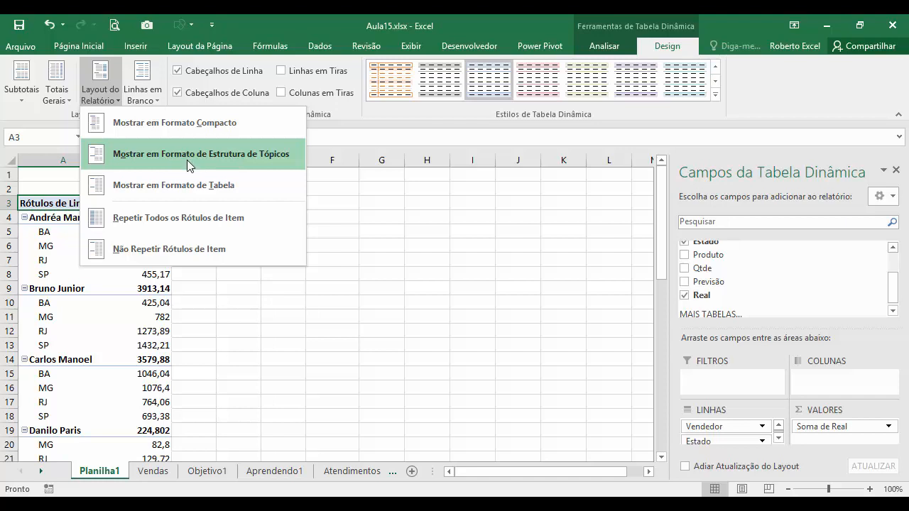
click(260, 155)
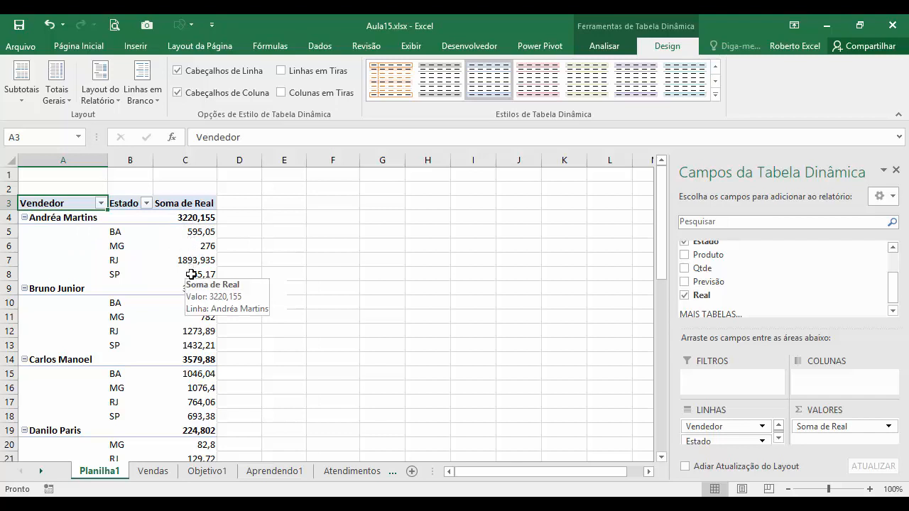
scroll(258, 268, down, 3)
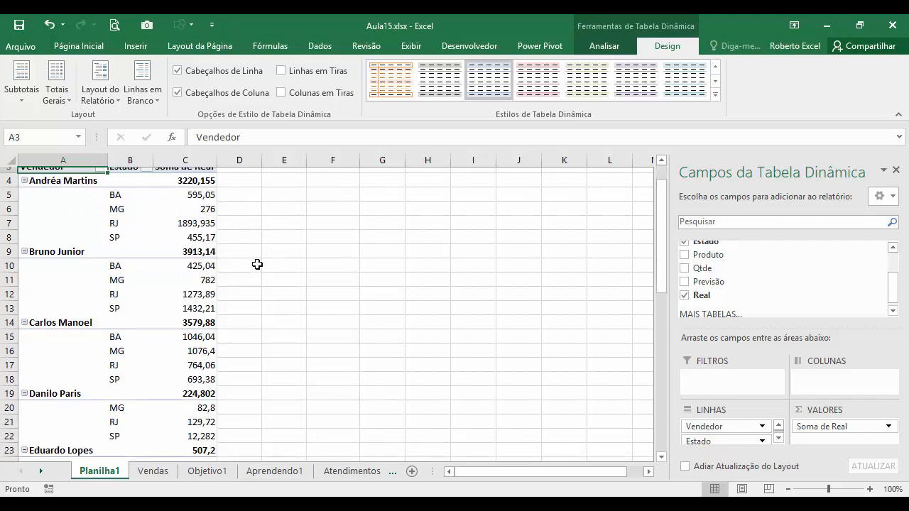
scroll(258, 268, down, 8)
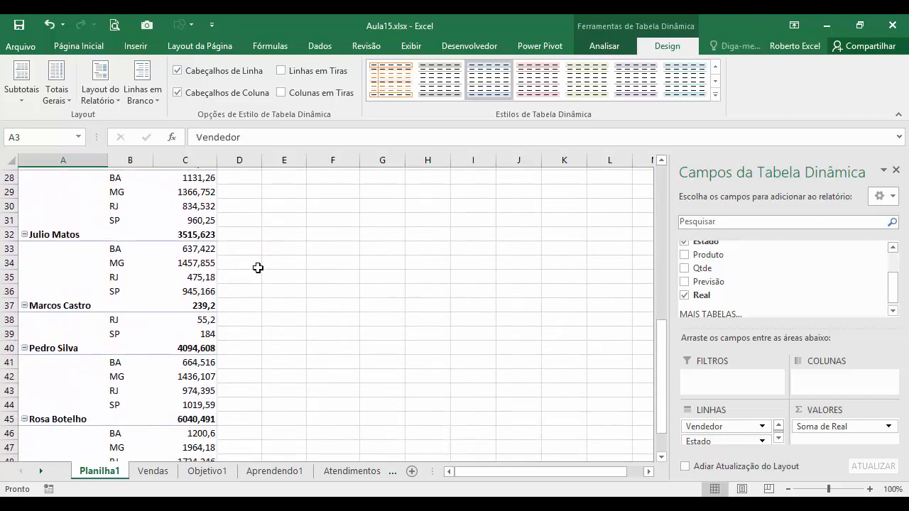
scroll(257, 268, down, 1)
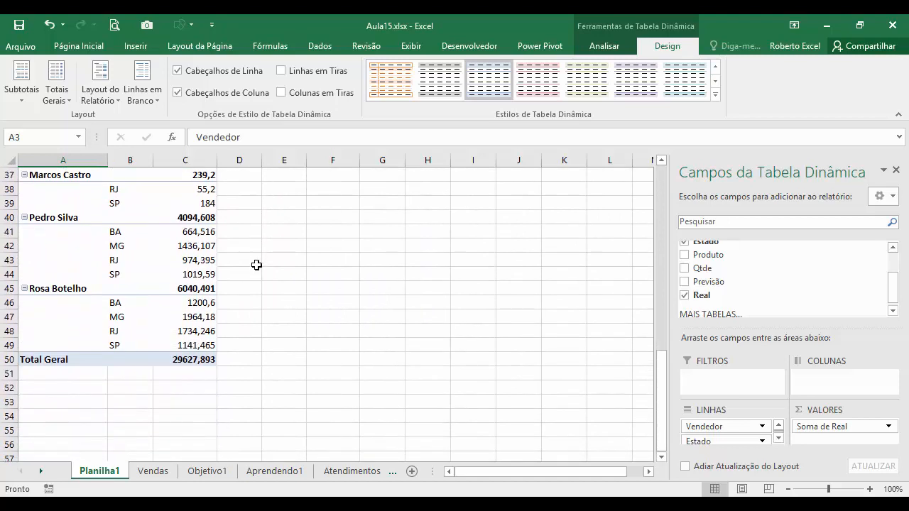
scroll(256, 265, up, 12)
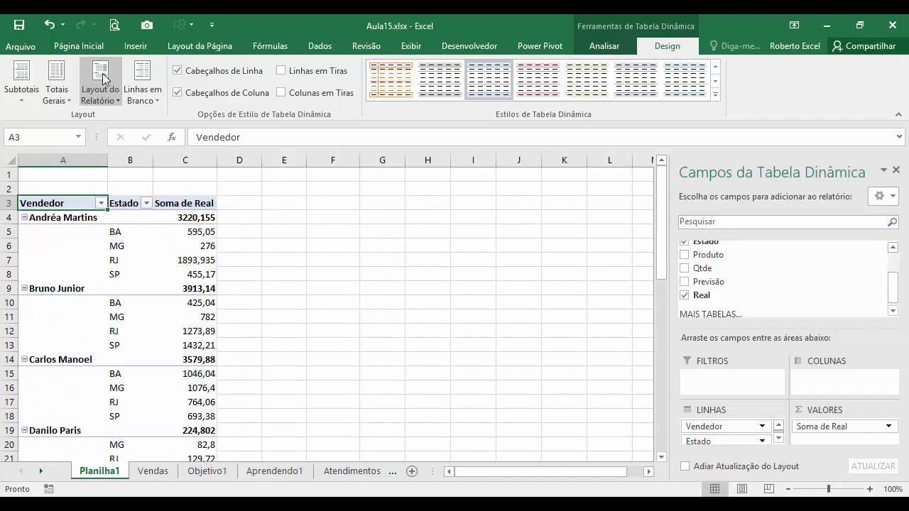
- Switch the pivot table's report layout to tabular form
click(108, 98)
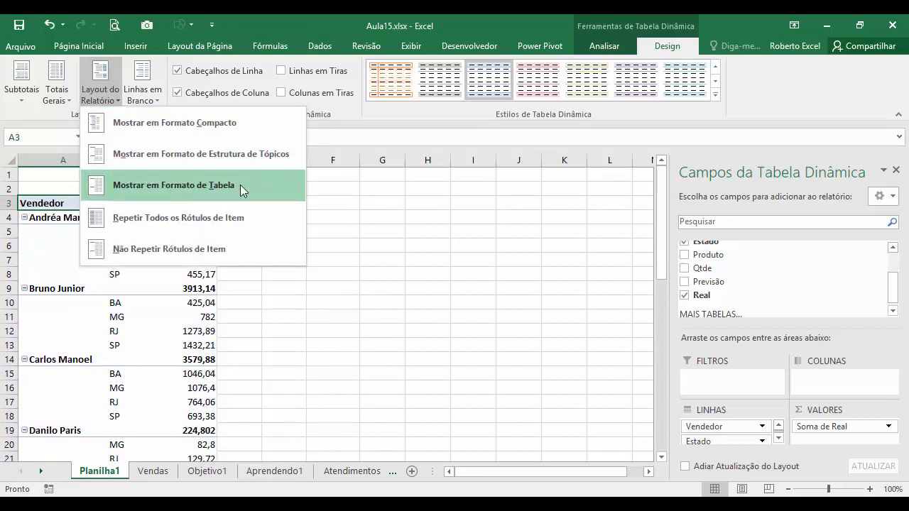
click(206, 183)
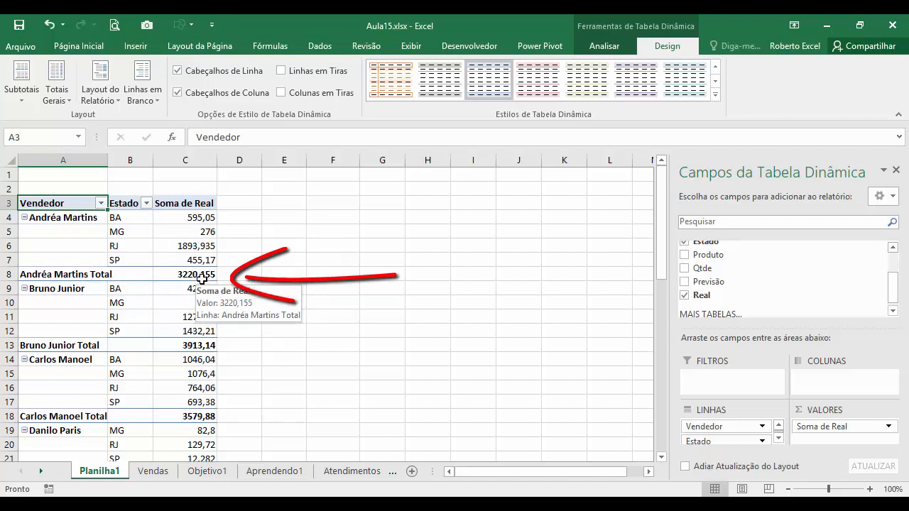
- Examine how the tabular layout arranges each salesperson's name, state amounts and subtotal row throughout the pivot table
click(87, 221)
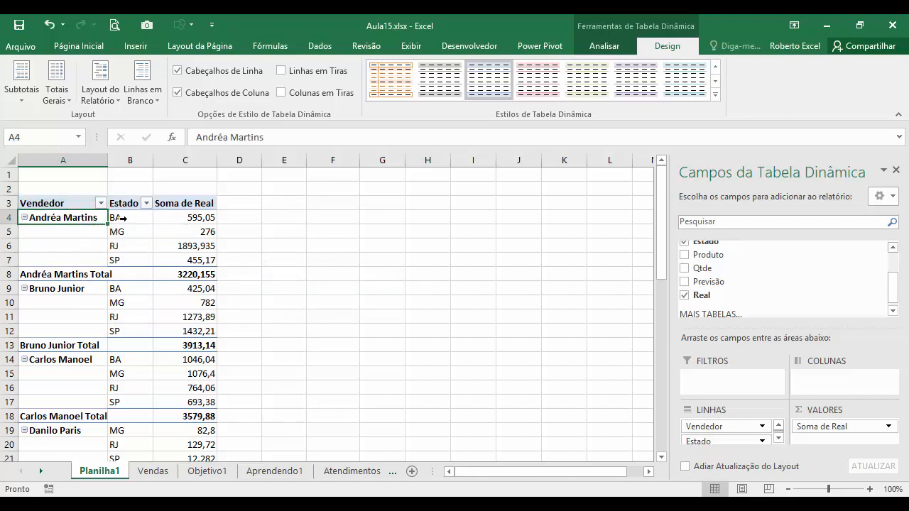
mouse_move(131, 217)
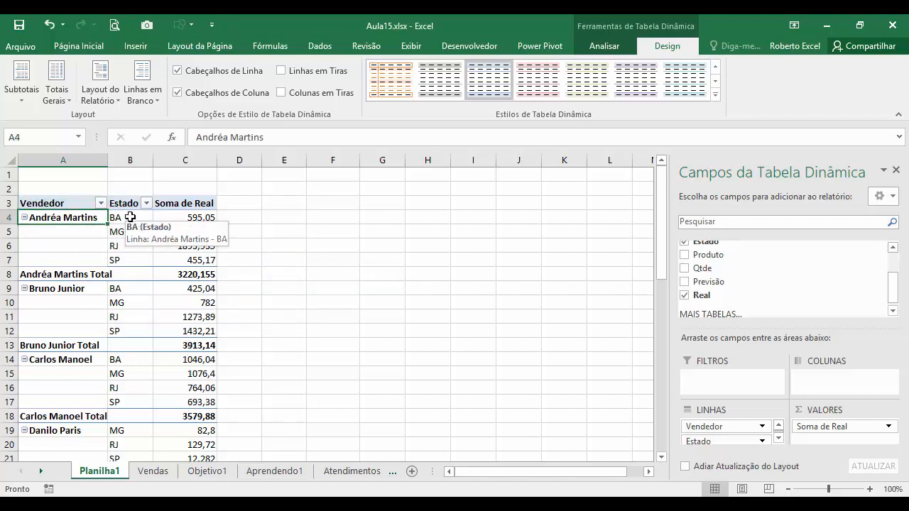
drag(132, 218, 212, 262)
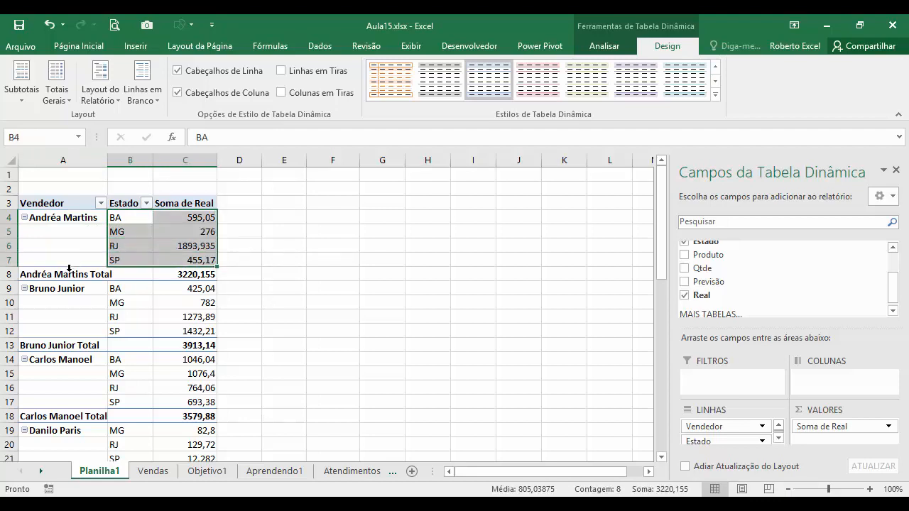
drag(65, 275, 193, 275)
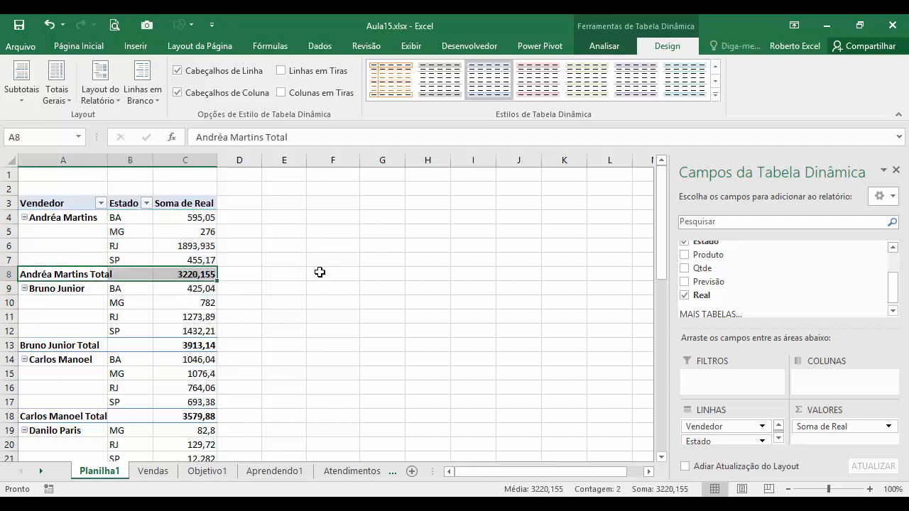
click(90, 269)
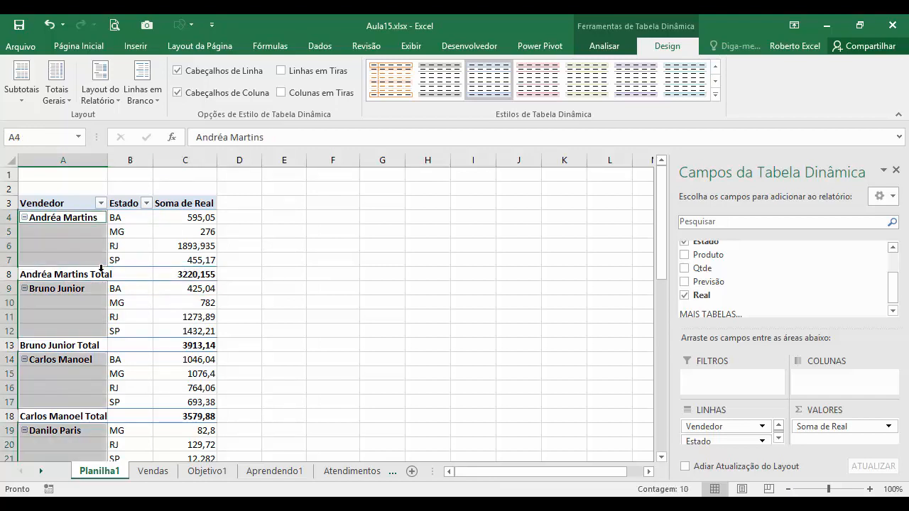
scroll(226, 274, down, 6)
scroll(226, 273, down, 6)
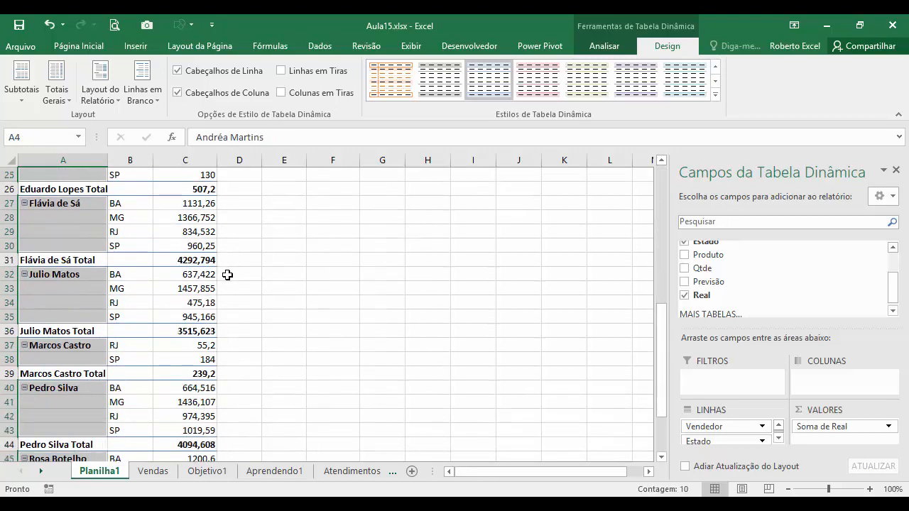
scroll(226, 275, up, 12)
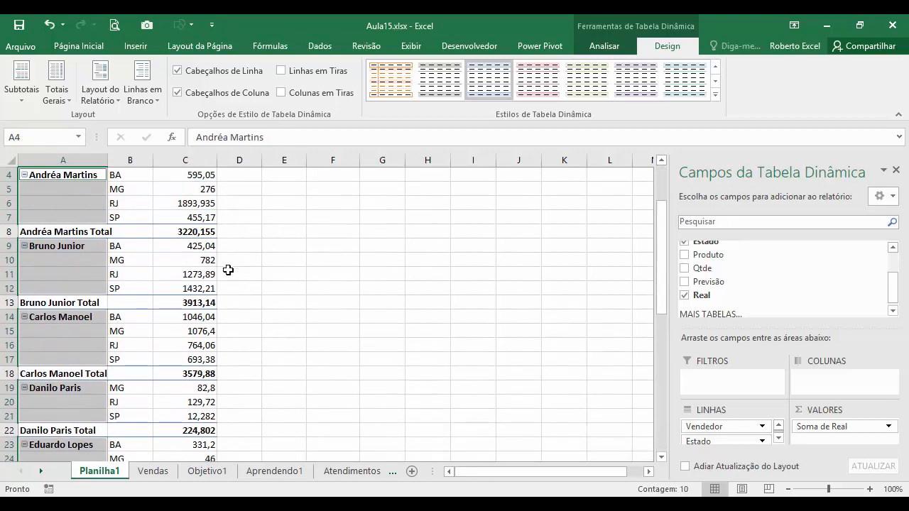
- Repeat all item labels in the pivot table's Vendedor column, and turn the repeated labels off again
click(80, 204)
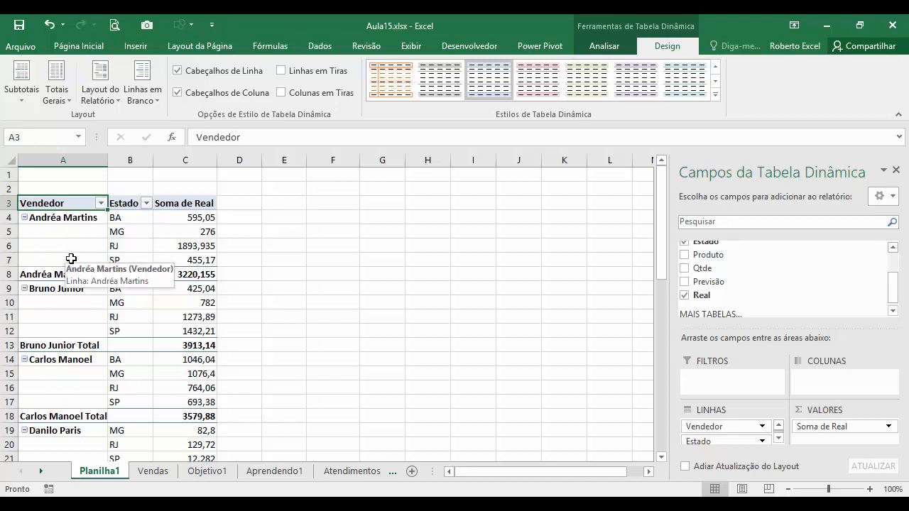
click(108, 102)
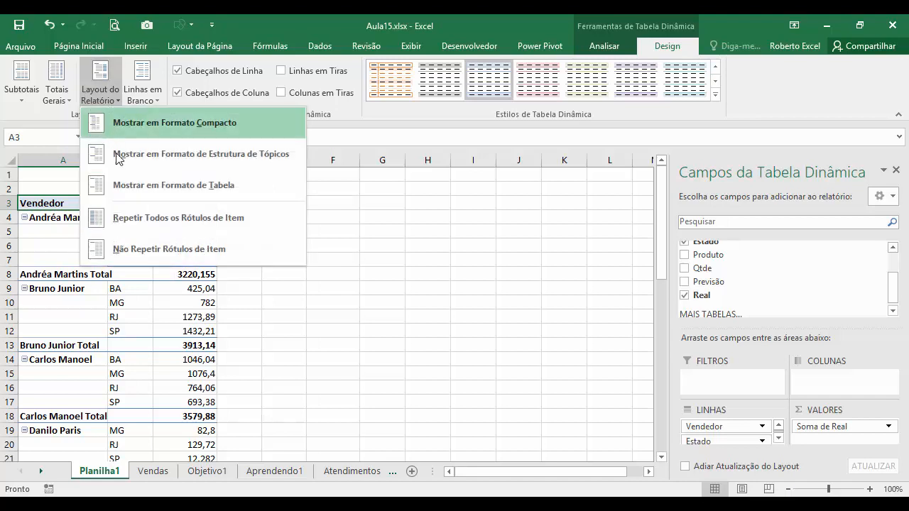
click(210, 220)
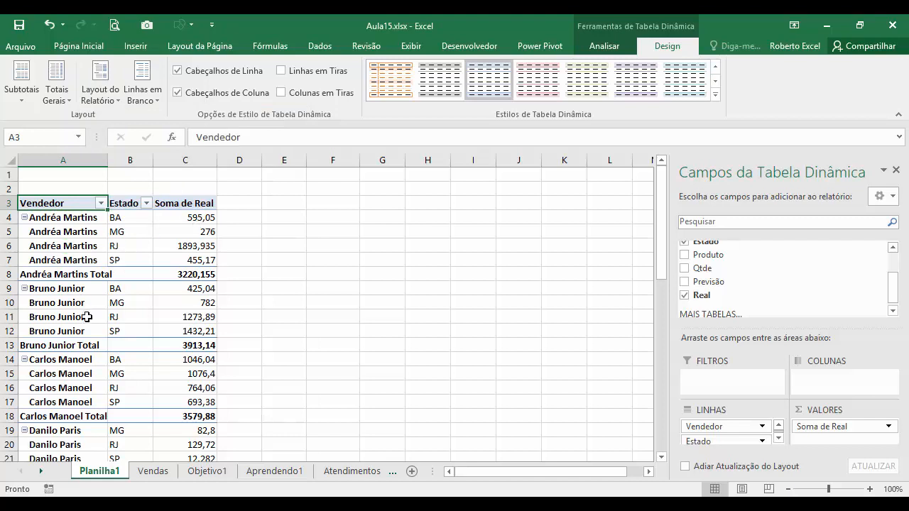
scroll(86, 317, down, 4)
scroll(88, 319, up, 4)
click(111, 106)
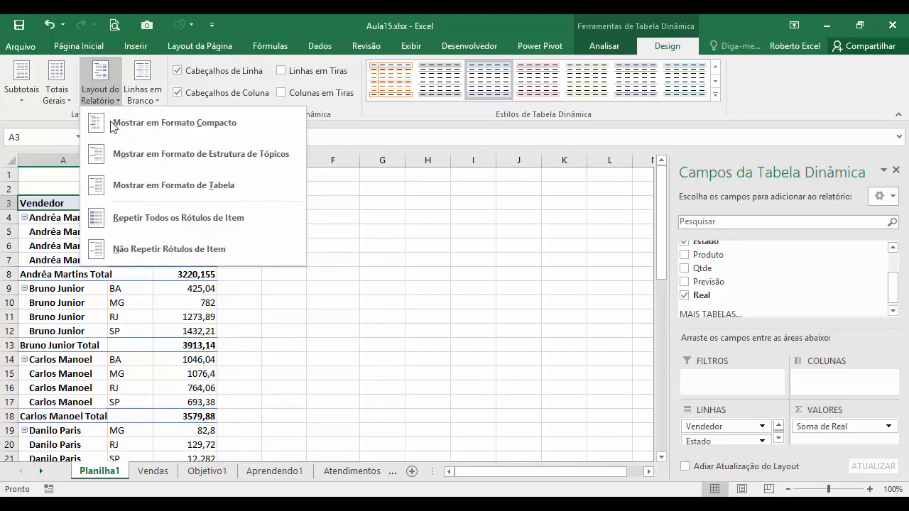
click(174, 253)
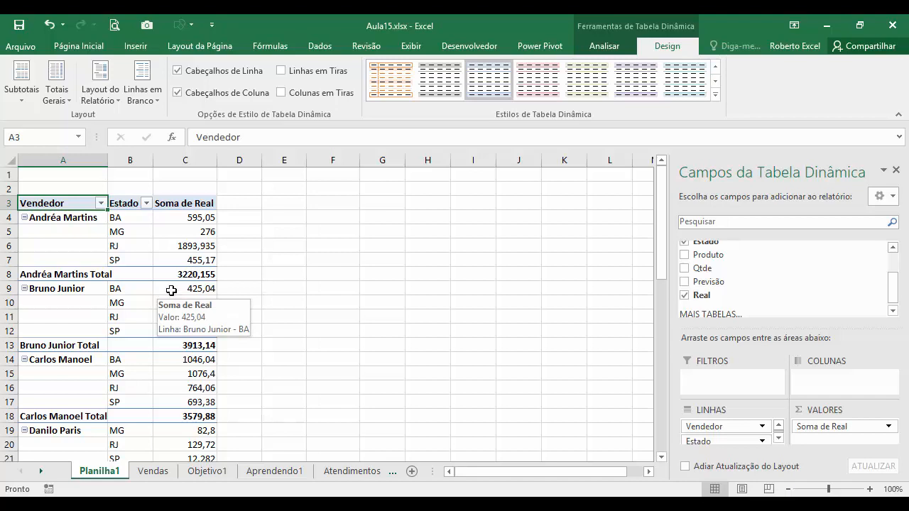
- Move the Estado field from the pivot table's rows back to its columns
drag(724, 445, 836, 379)
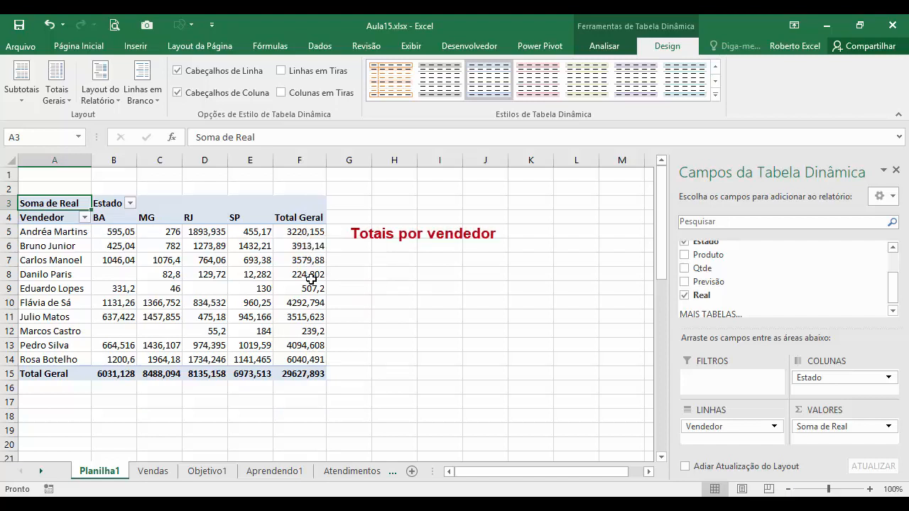
mouse_move(318, 360)
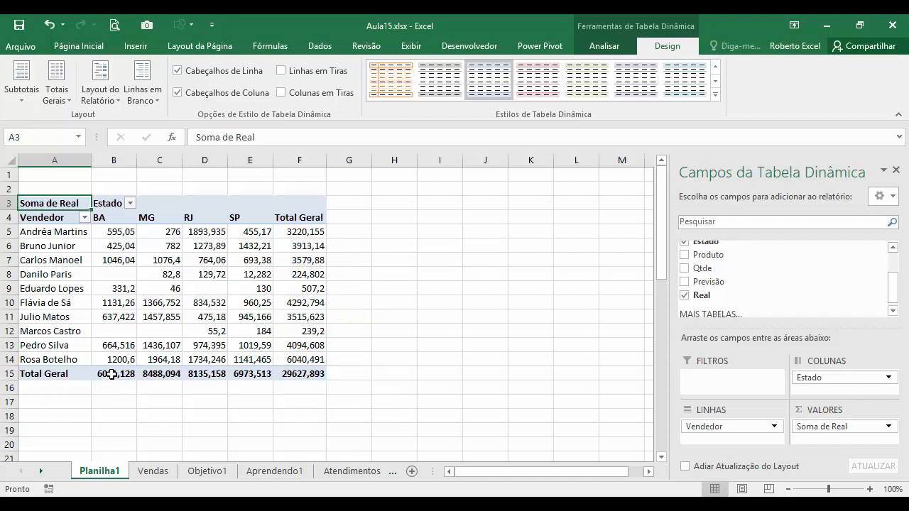
- Set the pivot table's grand totals to be enabled for rows only
mouse_move(111, 374)
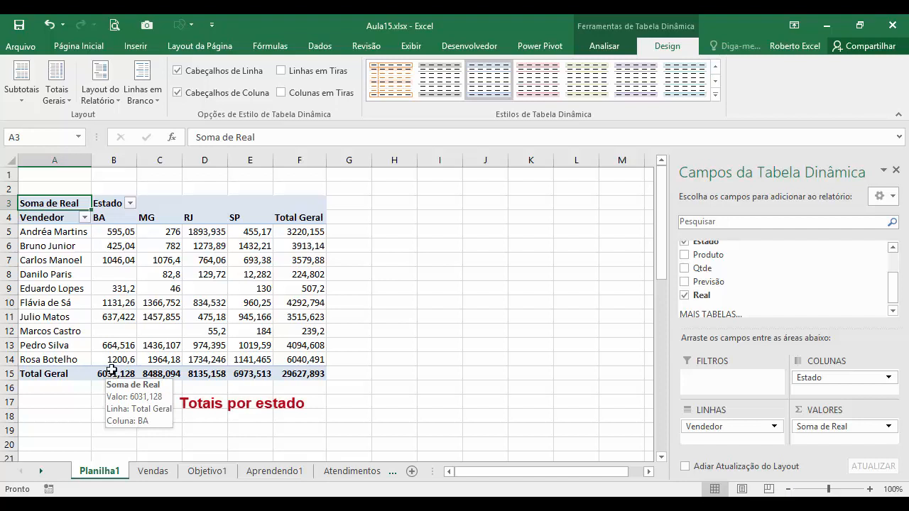
click(124, 156)
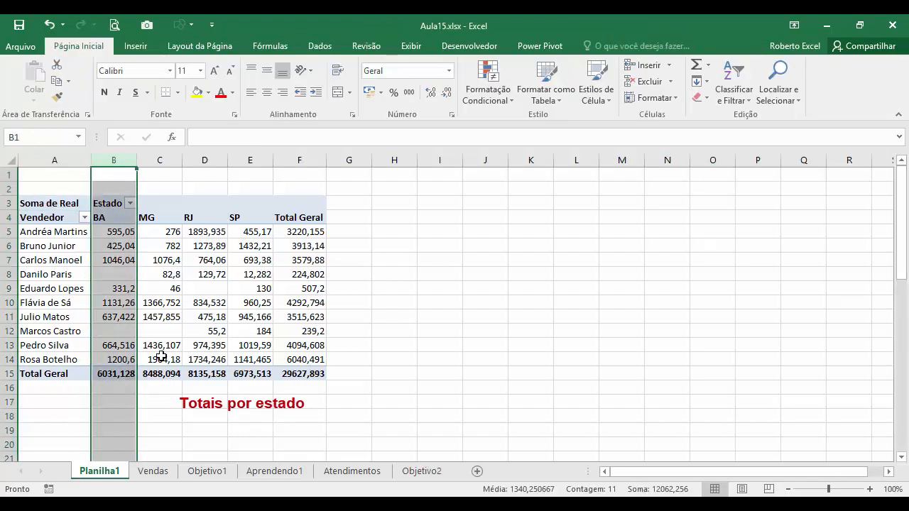
click(68, 220)
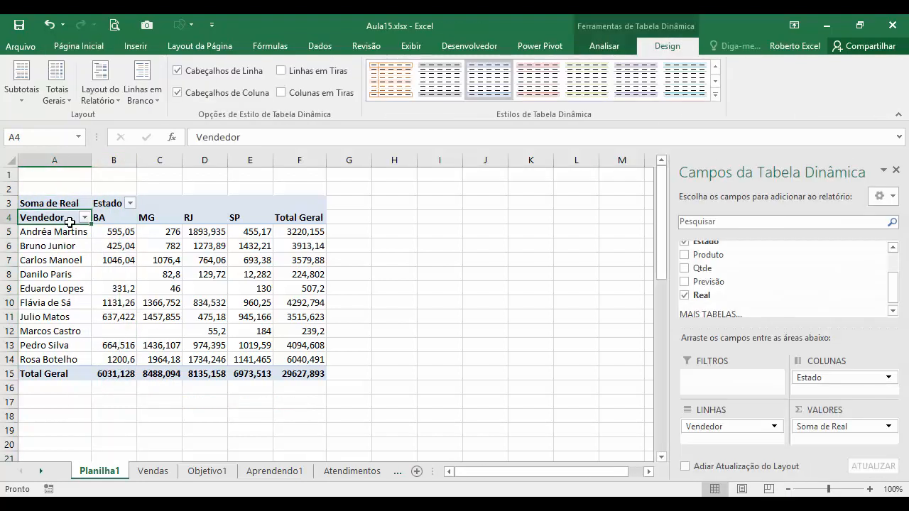
click(66, 101)
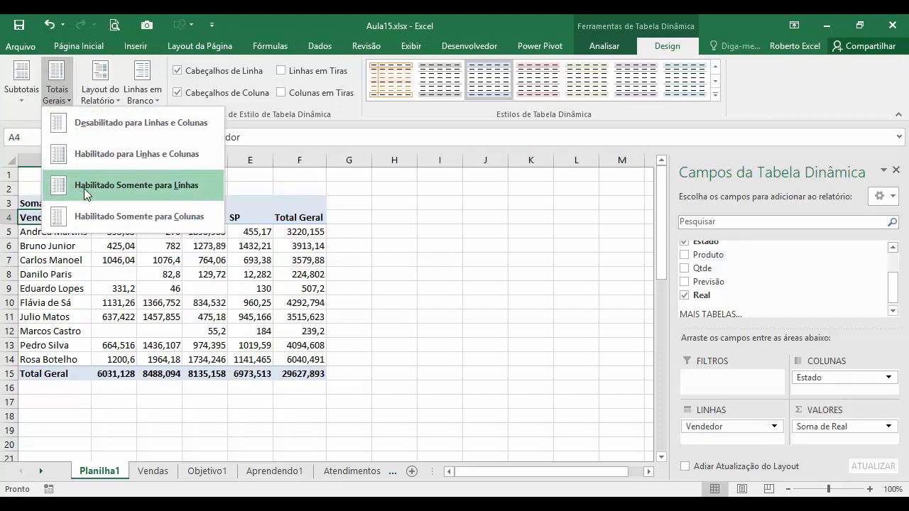
click(173, 190)
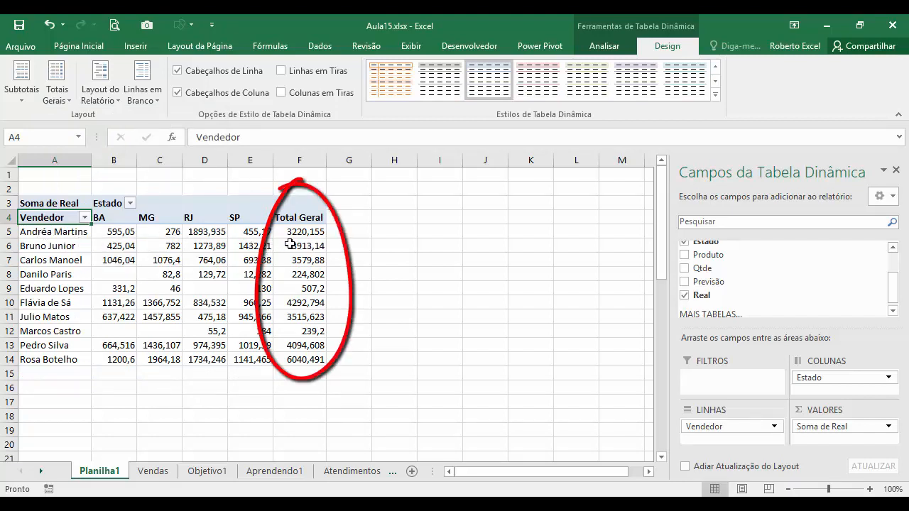
- Switch the pivot table's grand totals to be enabled for columns only
mouse_move(309, 233)
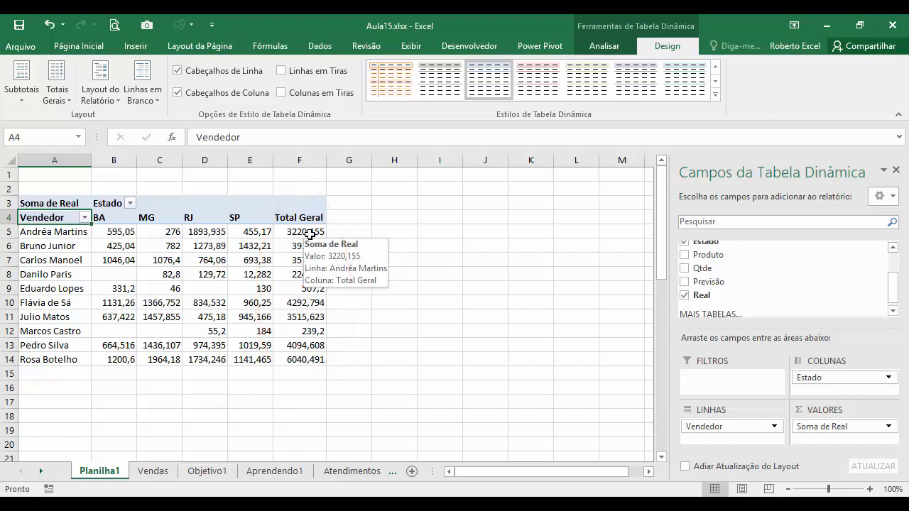
click(65, 103)
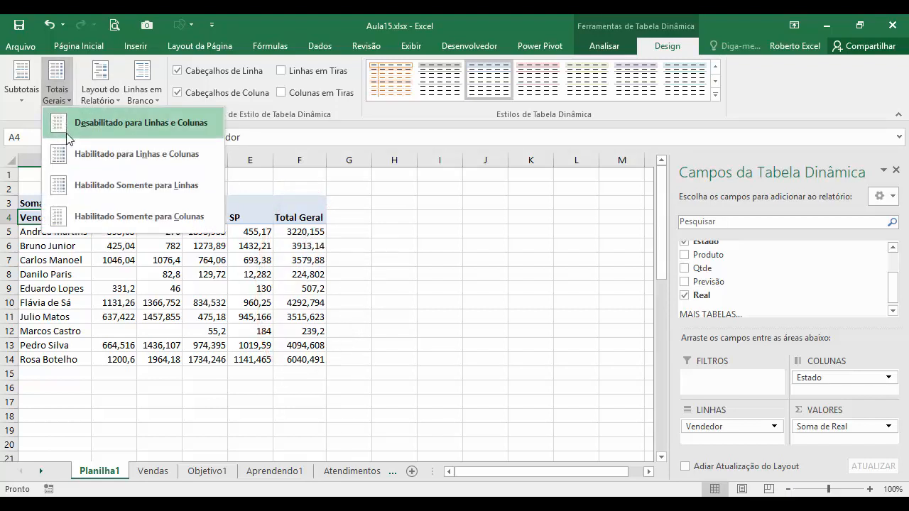
click(191, 225)
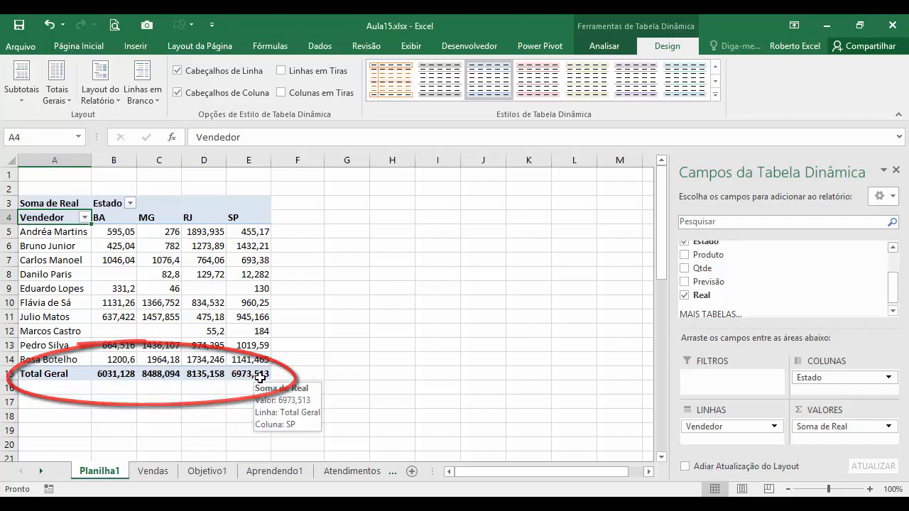
- Disable the grand totals for both rows and columns, and enable them again for both
click(68, 99)
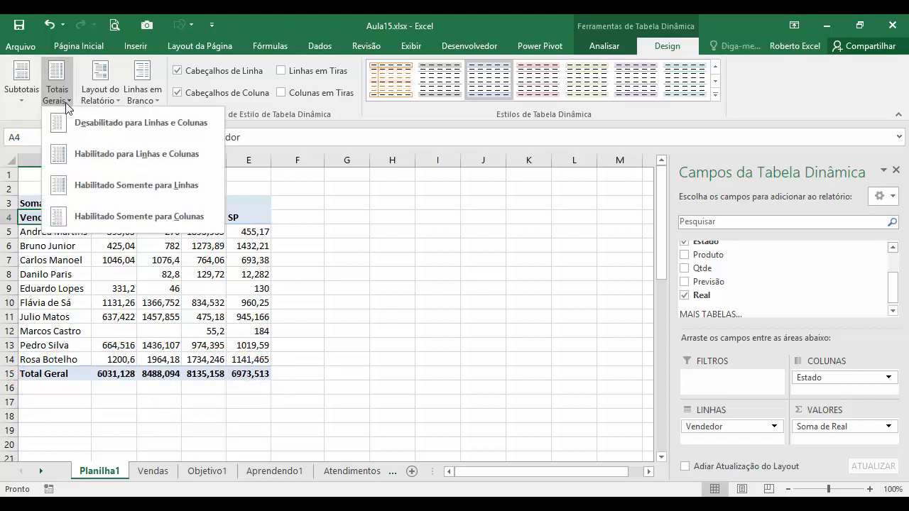
click(115, 128)
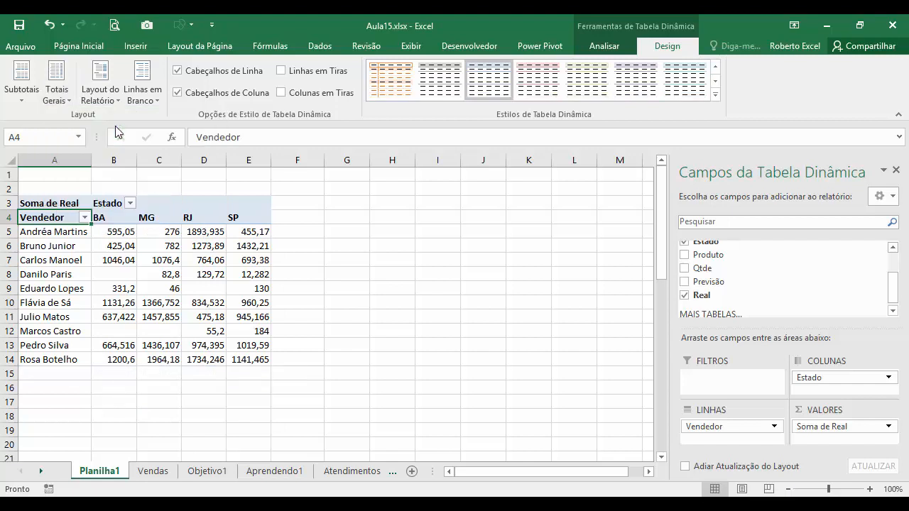
click(69, 103)
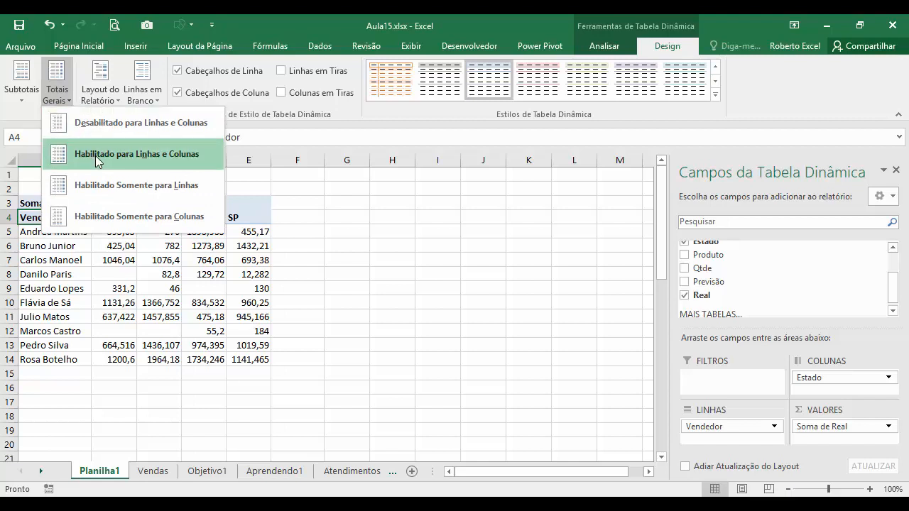
click(98, 161)
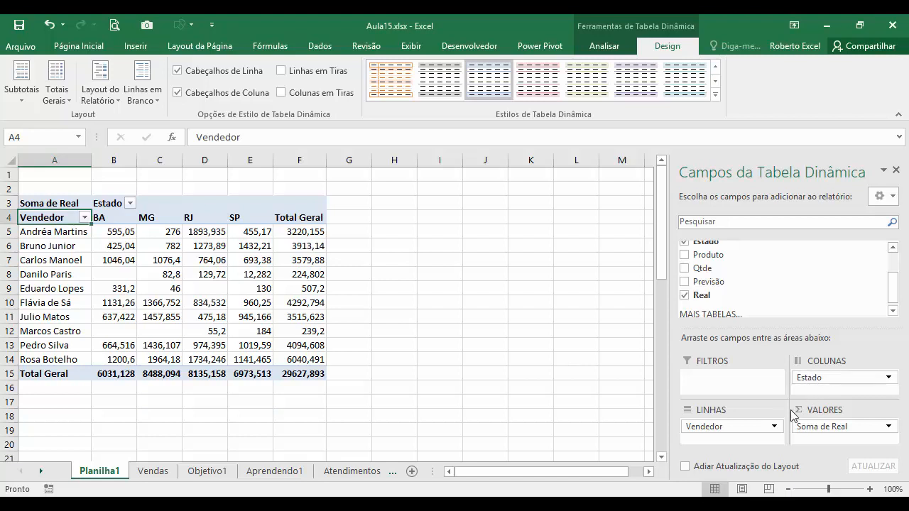
- Move the Estado field from the pivot table's columns to its rows and show all subtotals at the end of each group
drag(811, 383, 710, 443)
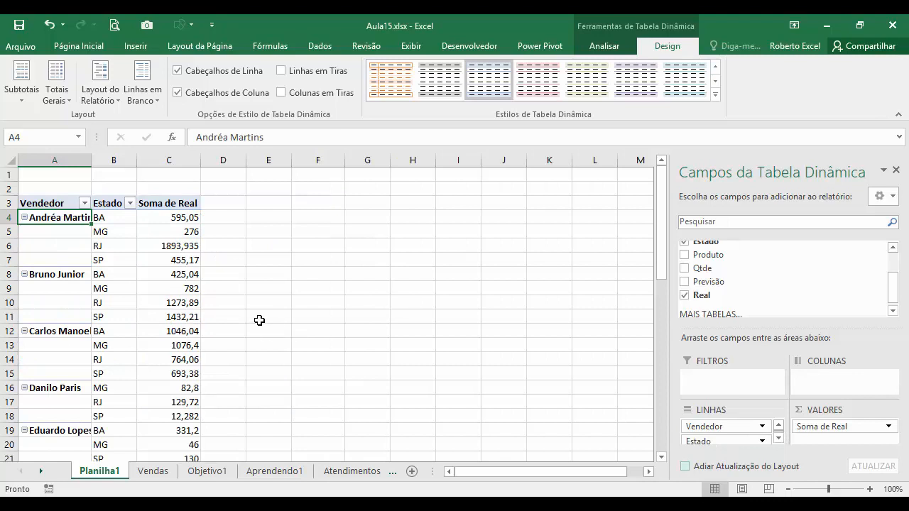
click(24, 105)
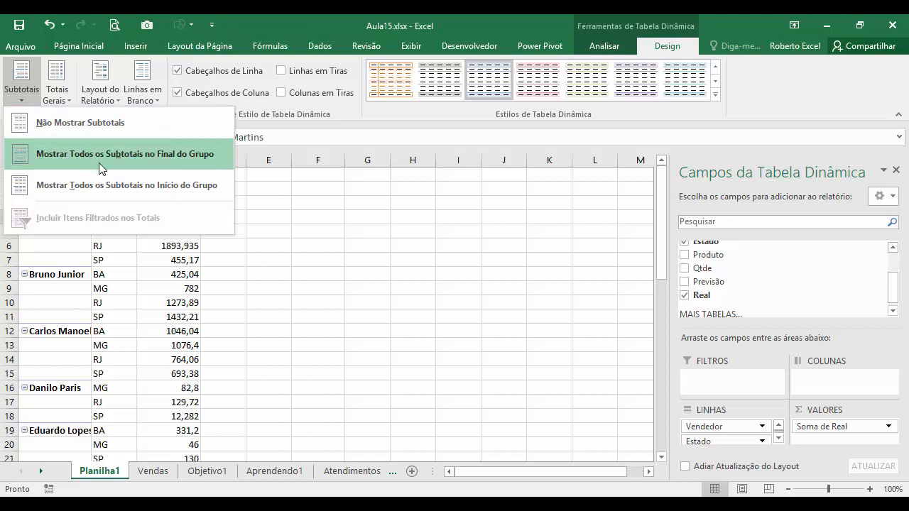
click(193, 161)
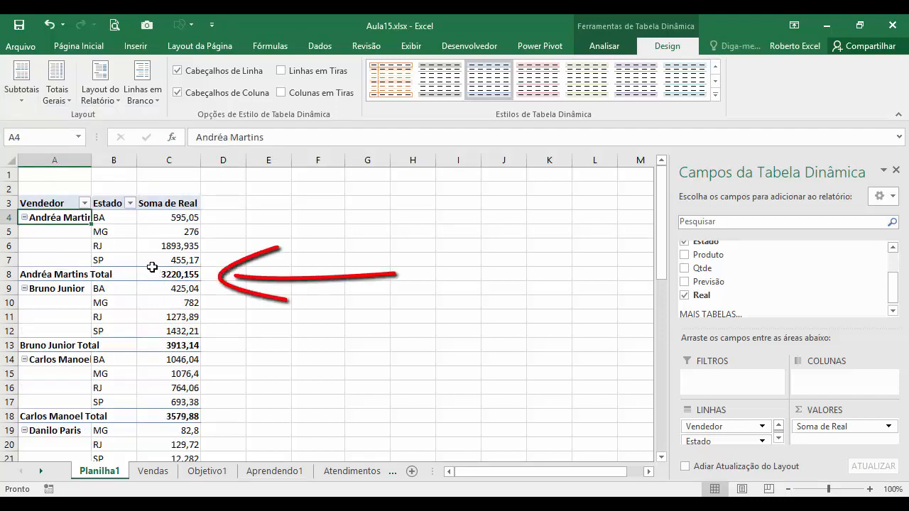
- Hide the pivot table's subtotals, and turn them on again with the option that places them at the start of each group
click(24, 105)
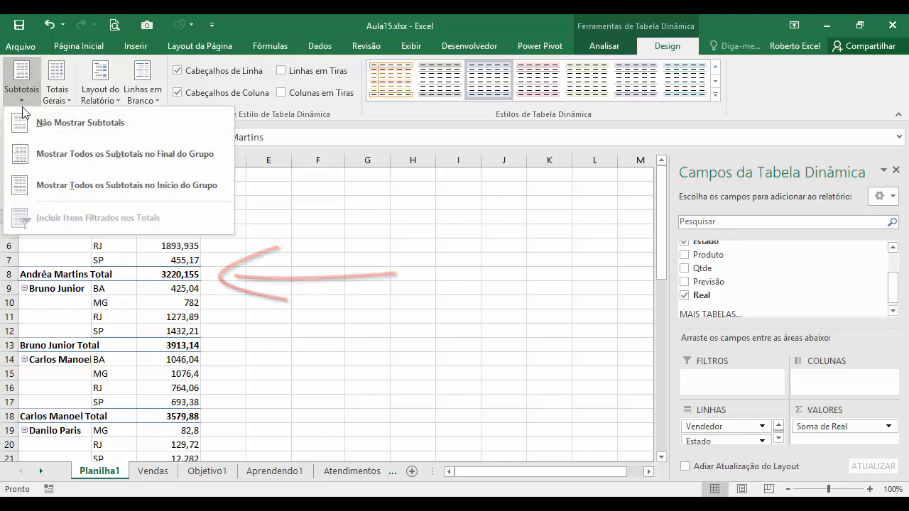
click(80, 133)
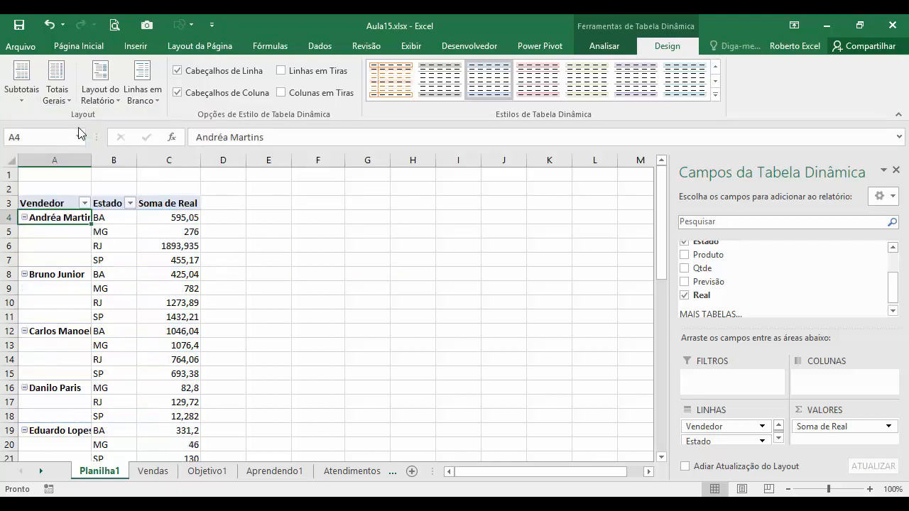
click(22, 103)
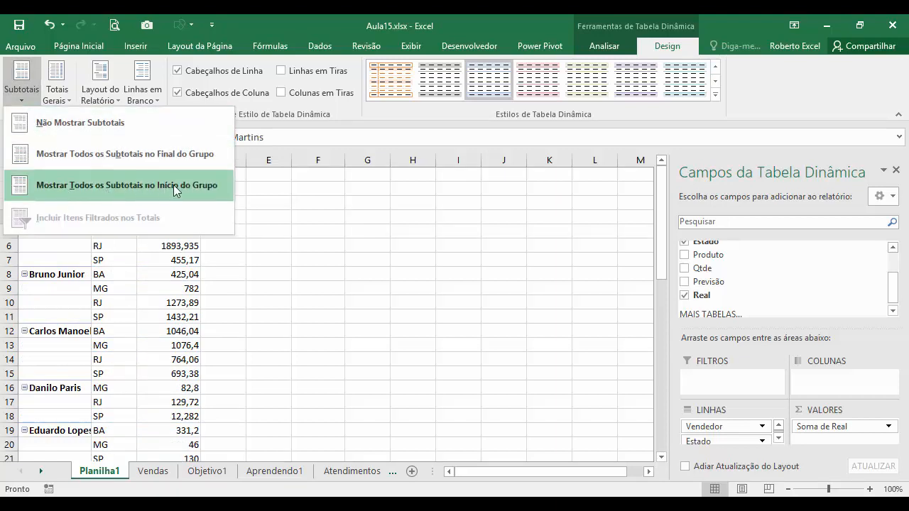
click(192, 186)
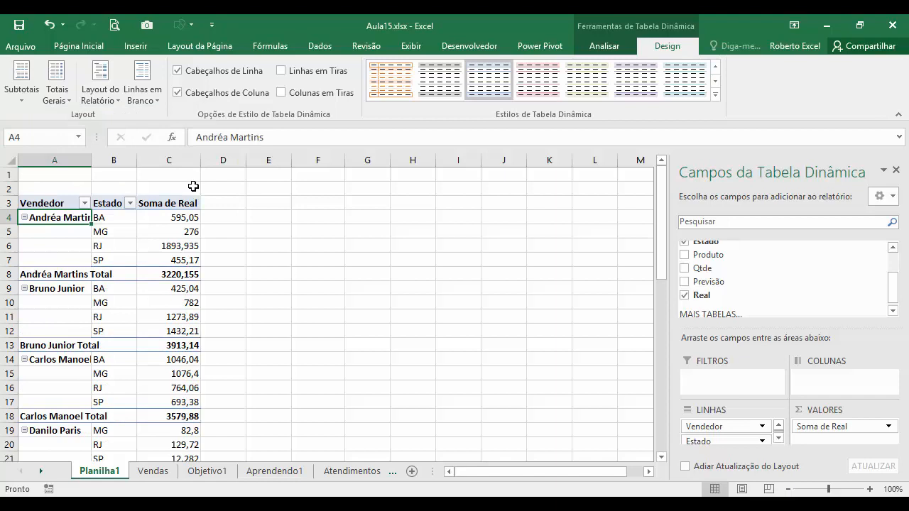
- Hide all subtotals in the pivot table and widen the Vendedor column so the full names fit
click(22, 92)
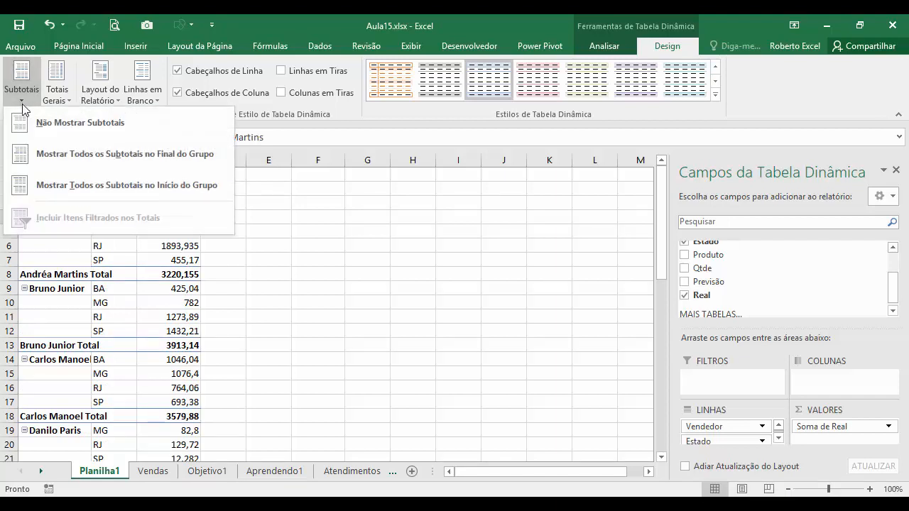
click(43, 124)
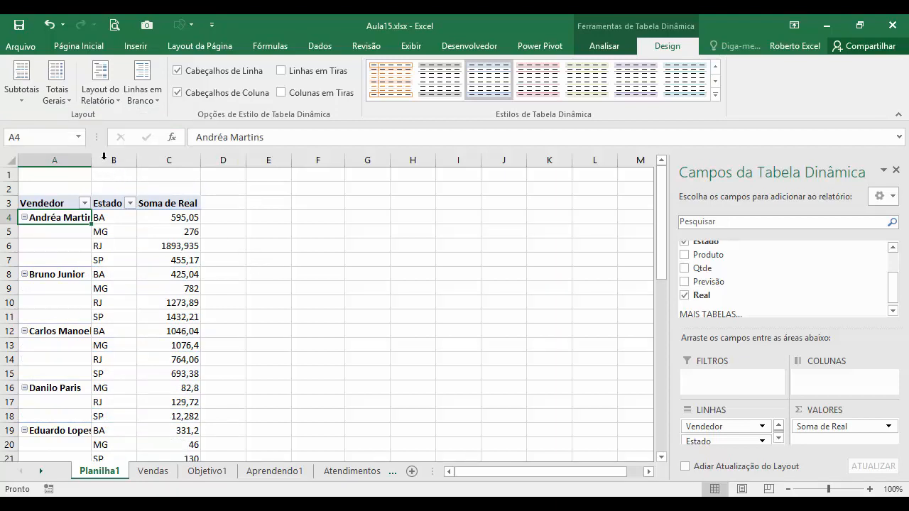
drag(91, 160, 104, 160)
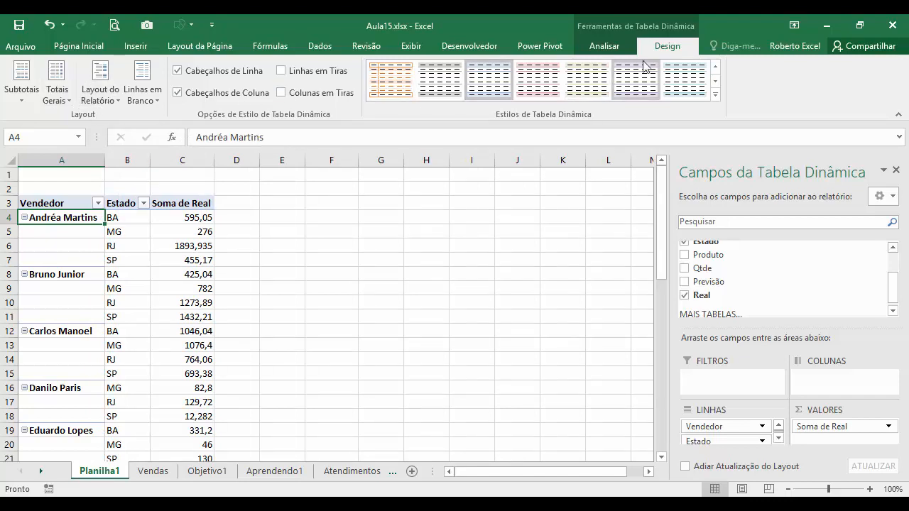
- Review the source records on the Vendas sheet and refresh the pivot table on Planilha1
click(602, 47)
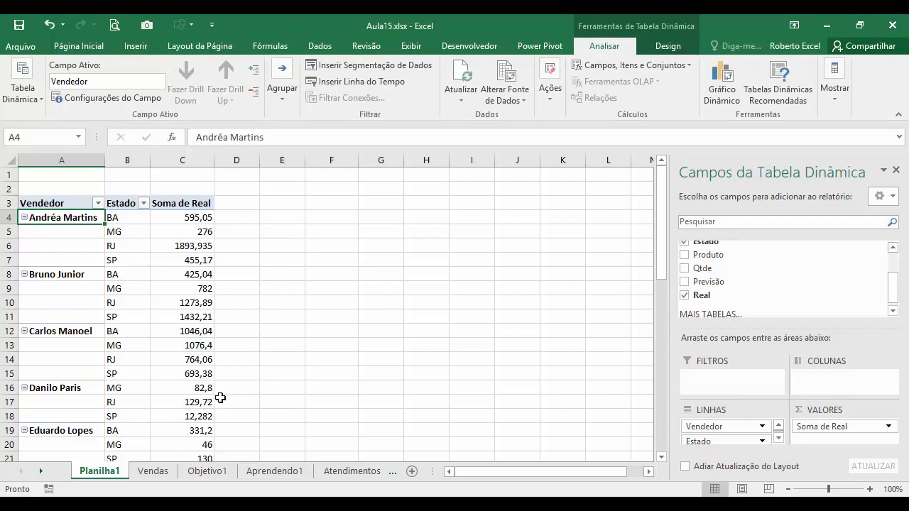
click(152, 470)
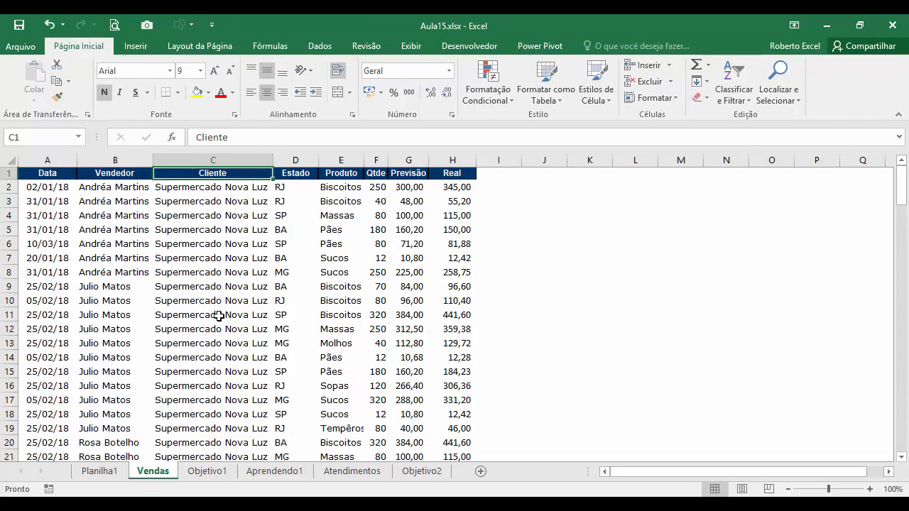
click(100, 471)
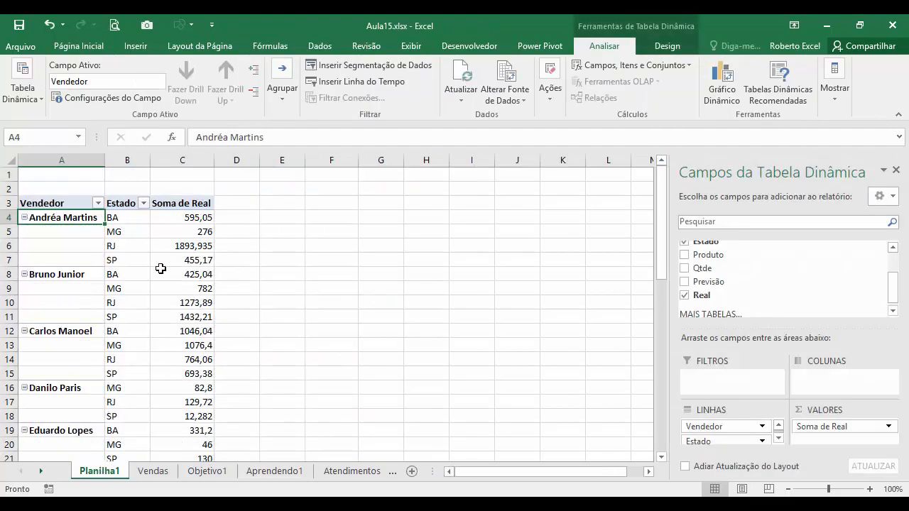
click(467, 73)
- Set the Real value in cell H5 of the Vendas sheet to 250
click(153, 471)
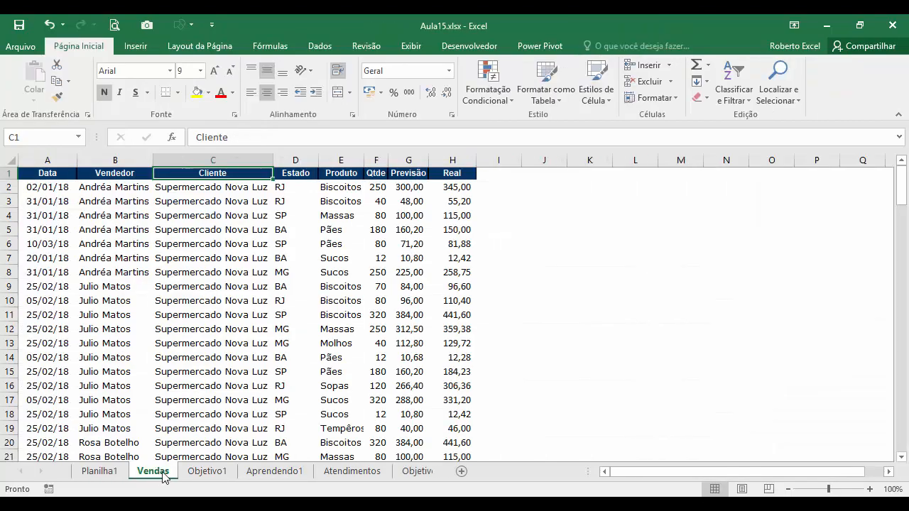
click(120, 232)
click(284, 231)
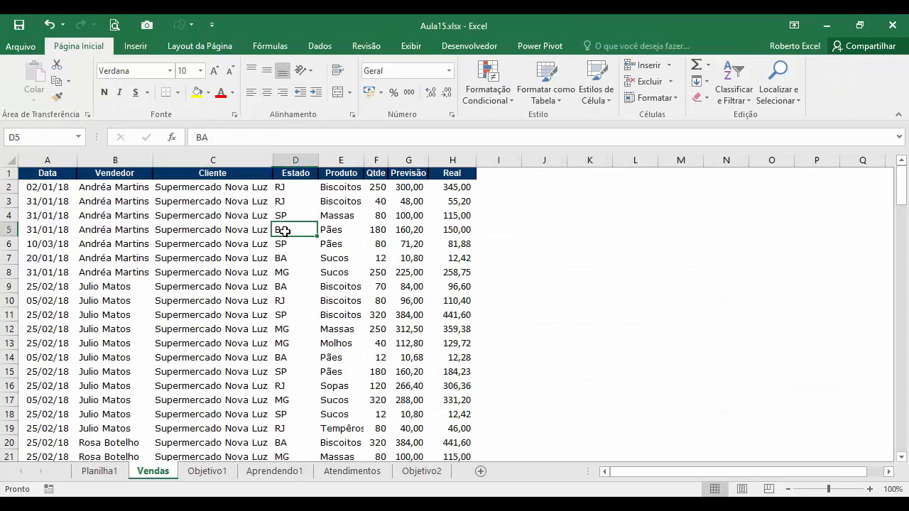
click(449, 229)
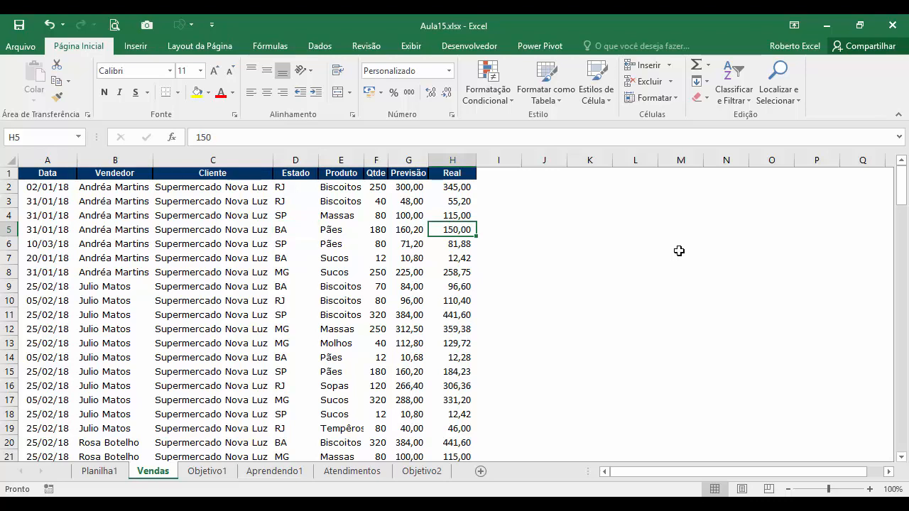
text(250)
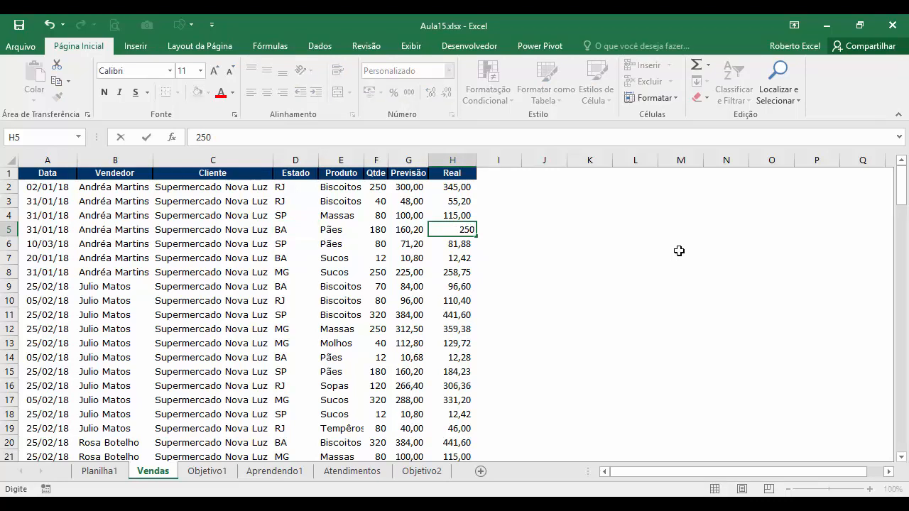
key(Return)
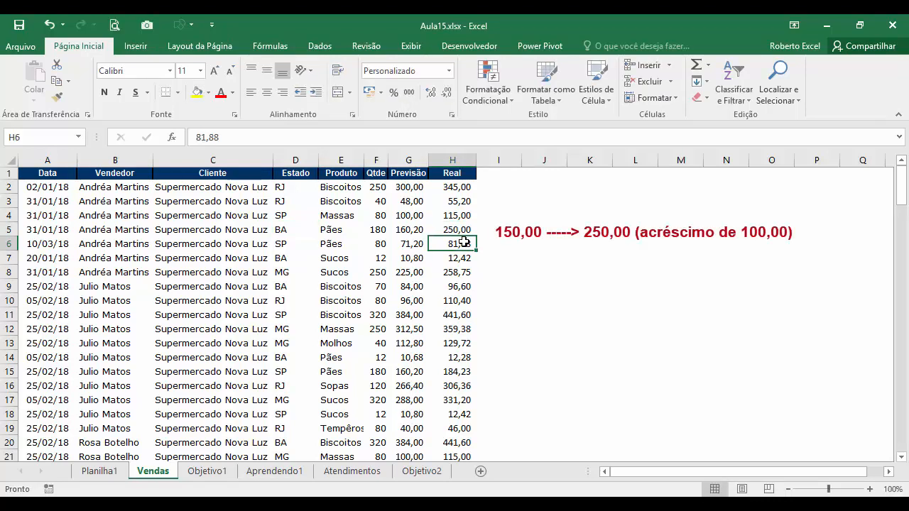
- Refresh the pivot table on Planilha1 so it picks up the edited Vendas data, and check the first salesperson's BA amount
click(98, 471)
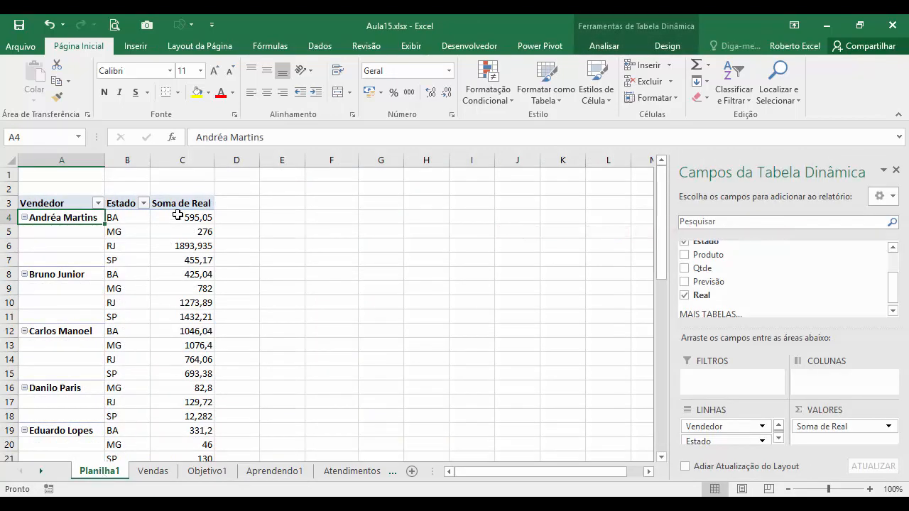
mouse_move(183, 219)
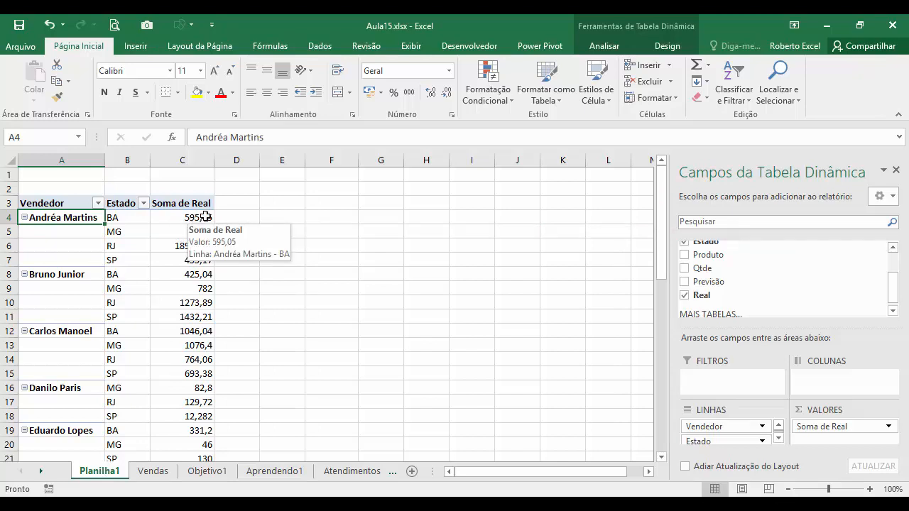
click(599, 49)
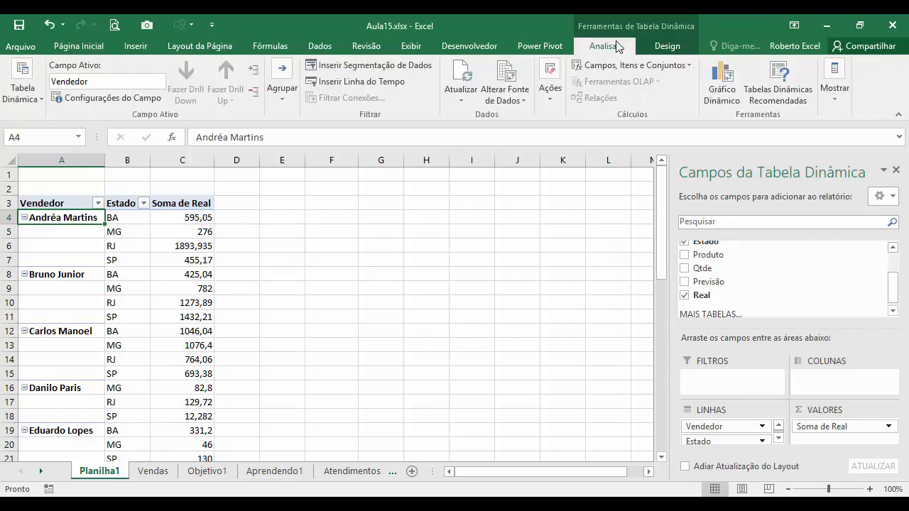
click(466, 71)
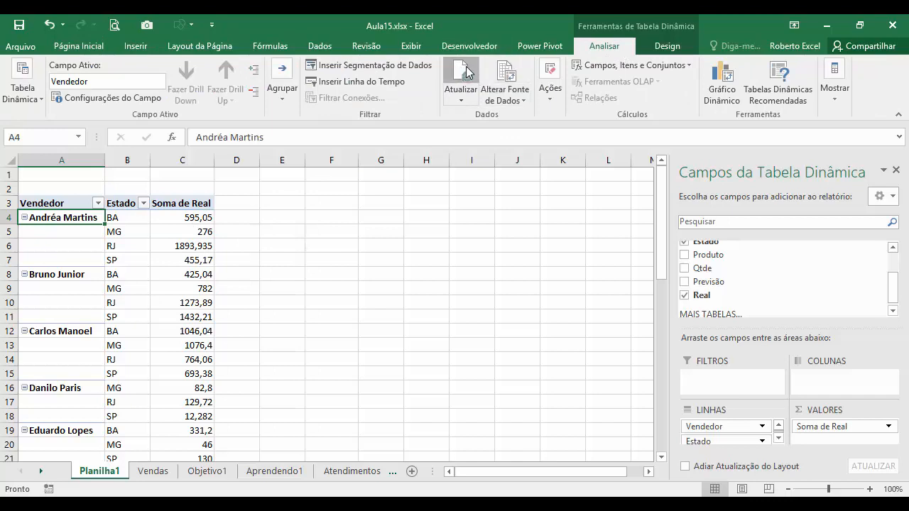
mouse_move(192, 230)
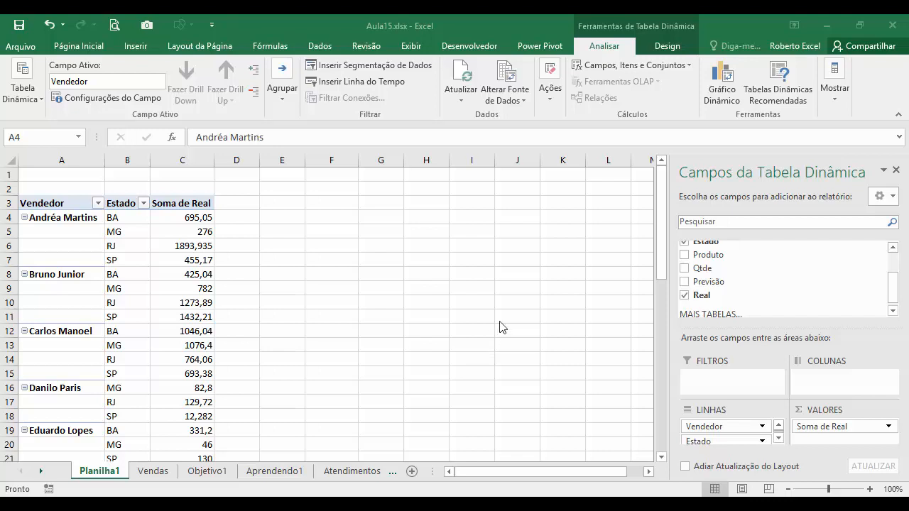
click(508, 75)
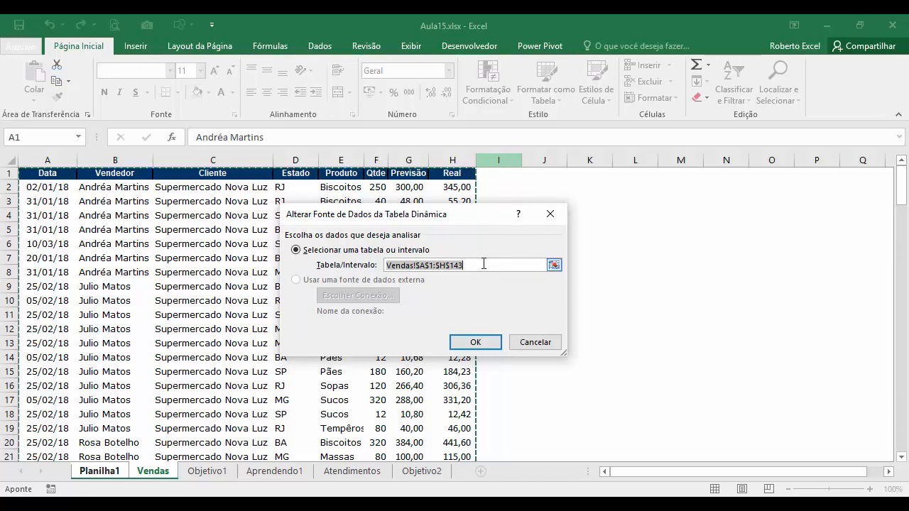
click(483, 264)
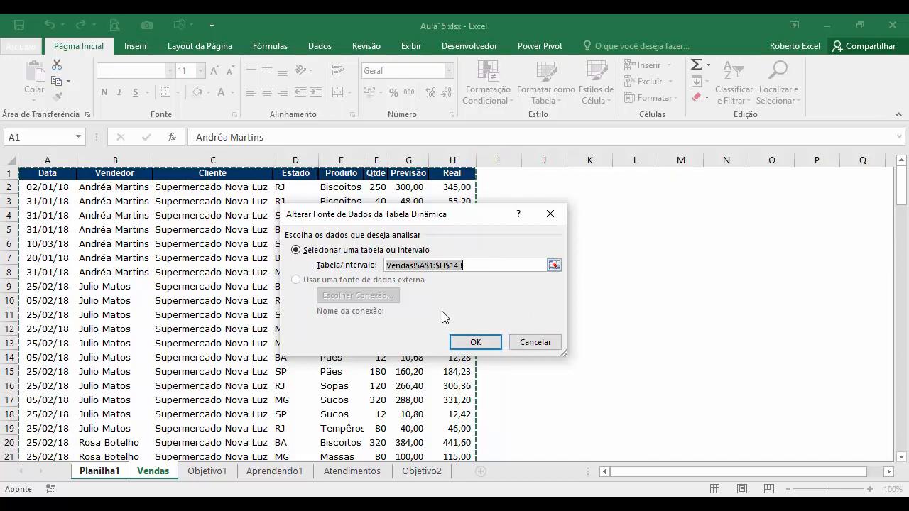
click(531, 343)
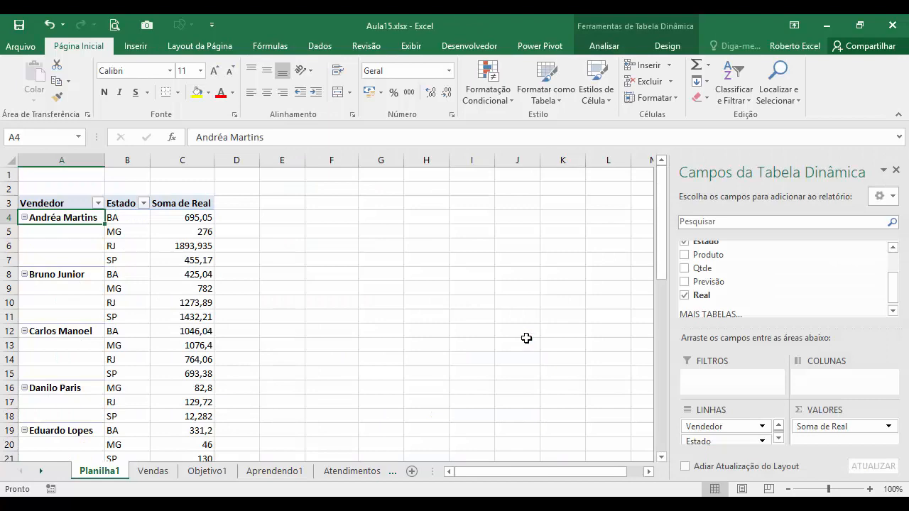
- Check the pivot table's data source and accept the range Vendas!$A$1:$H$143
click(603, 47)
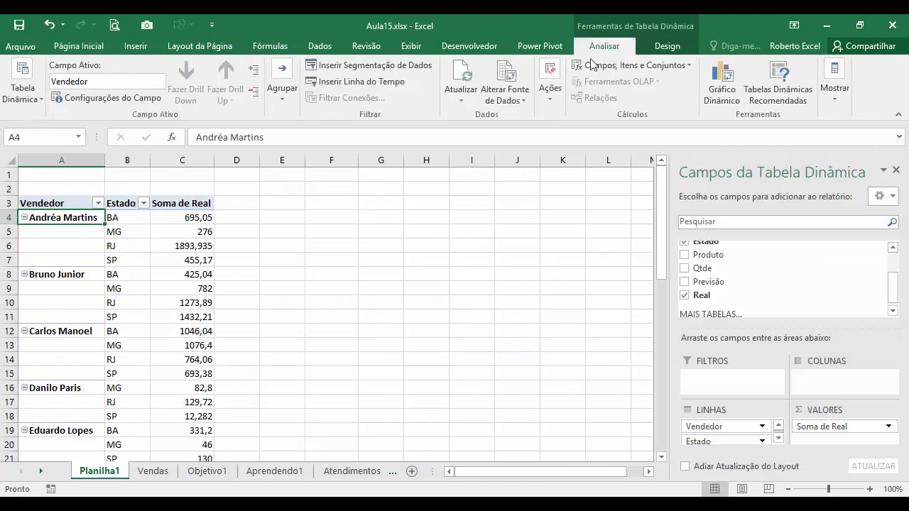
click(505, 71)
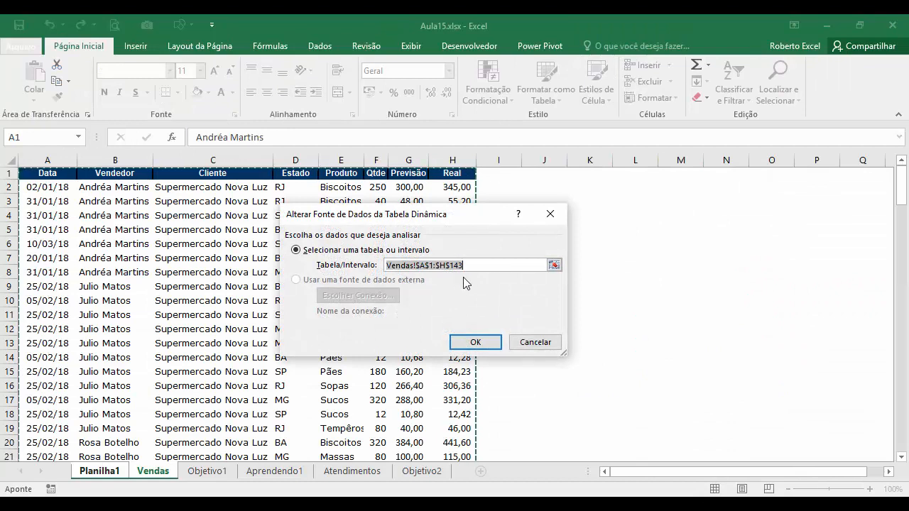
click(476, 341)
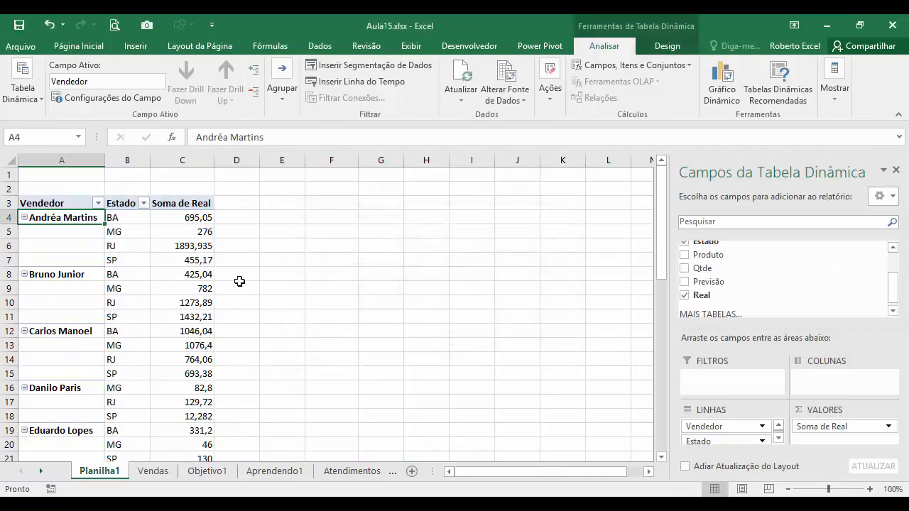